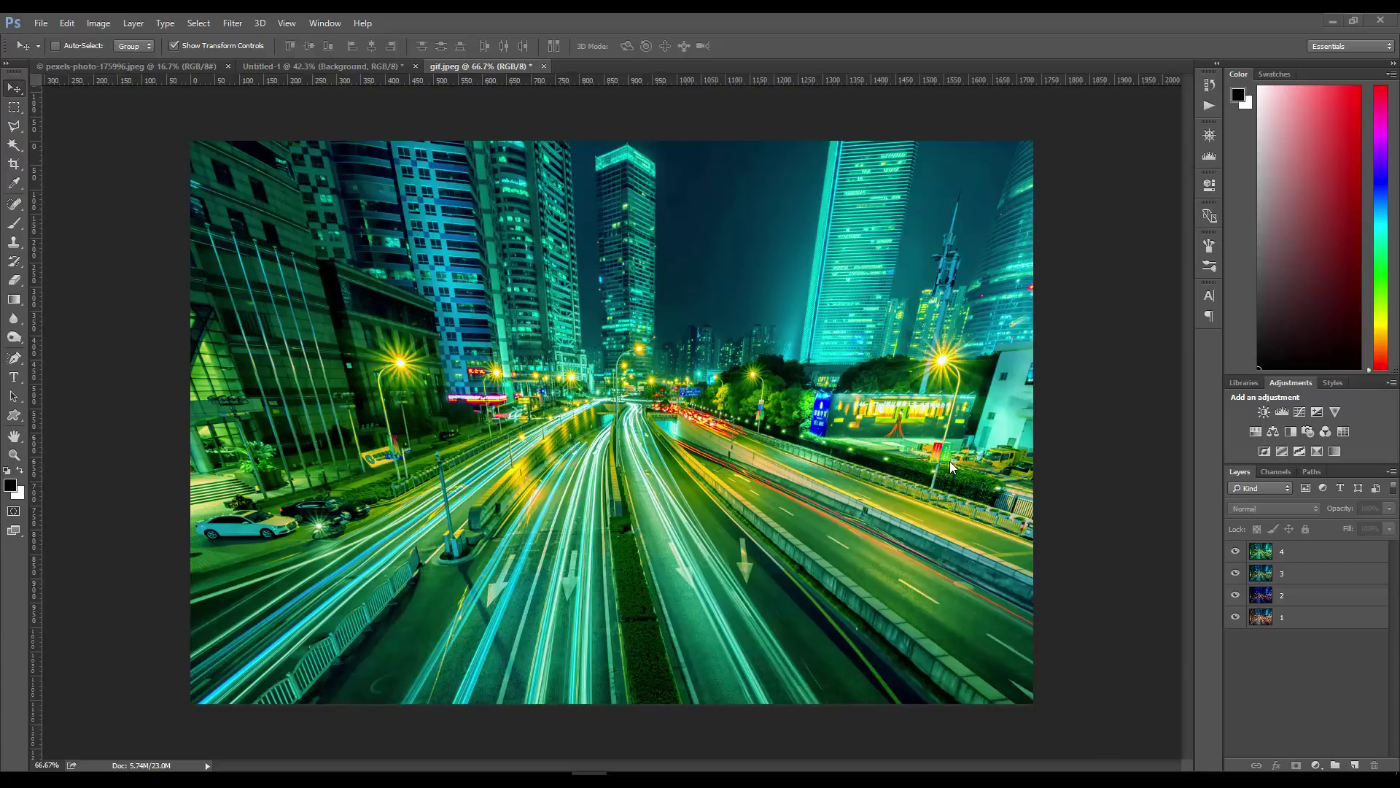
- Hide layers 4, 3 and 2 to compare colour versions, then show them again and reselect layer 1
{"action": "left_click", "coordinate": [1302, 627]}
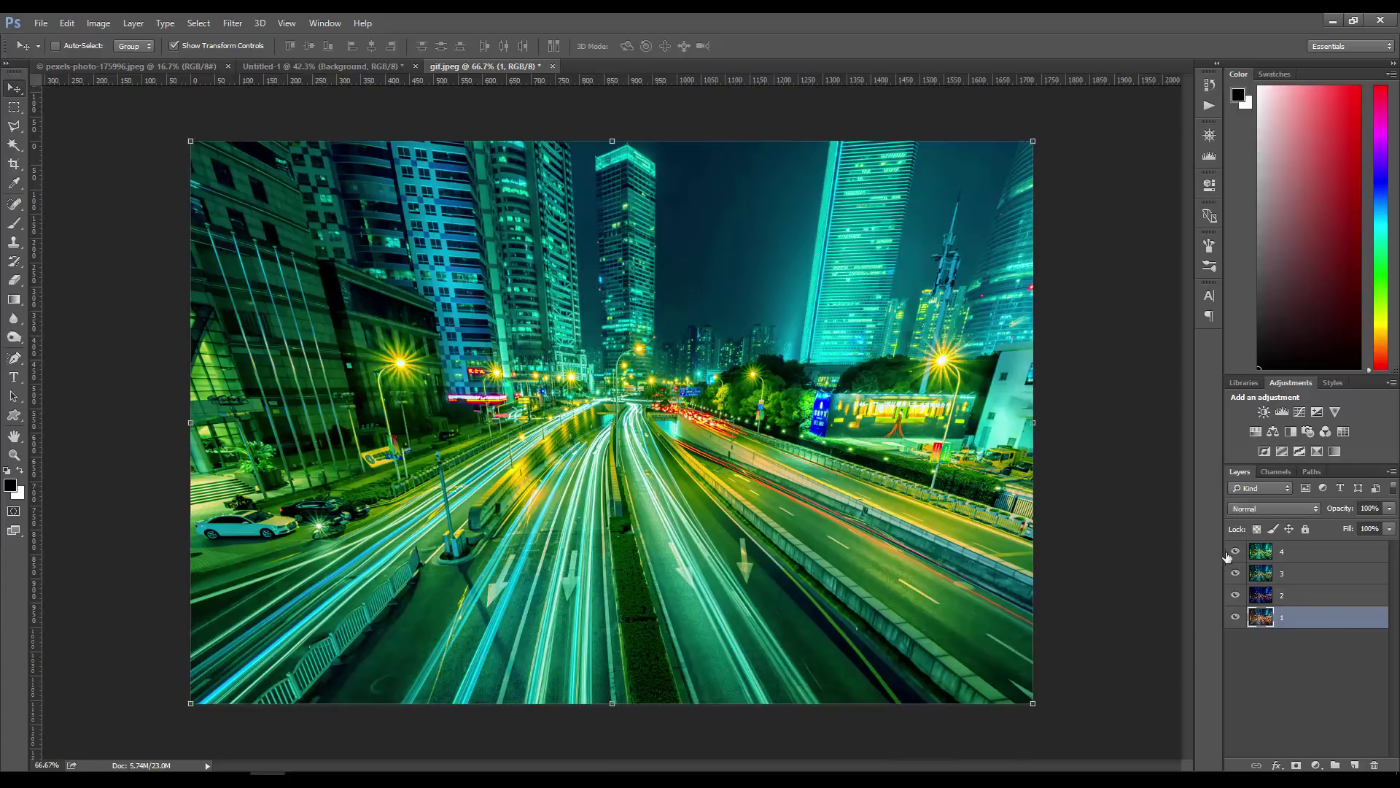
{"action": "left_click", "coordinate": [1295, 557]}
{"action": "left_click_drag", "start_coordinate": [1235, 550], "coordinate": [1235, 573]}
{"action": "left_click", "coordinate": [1235, 595]}
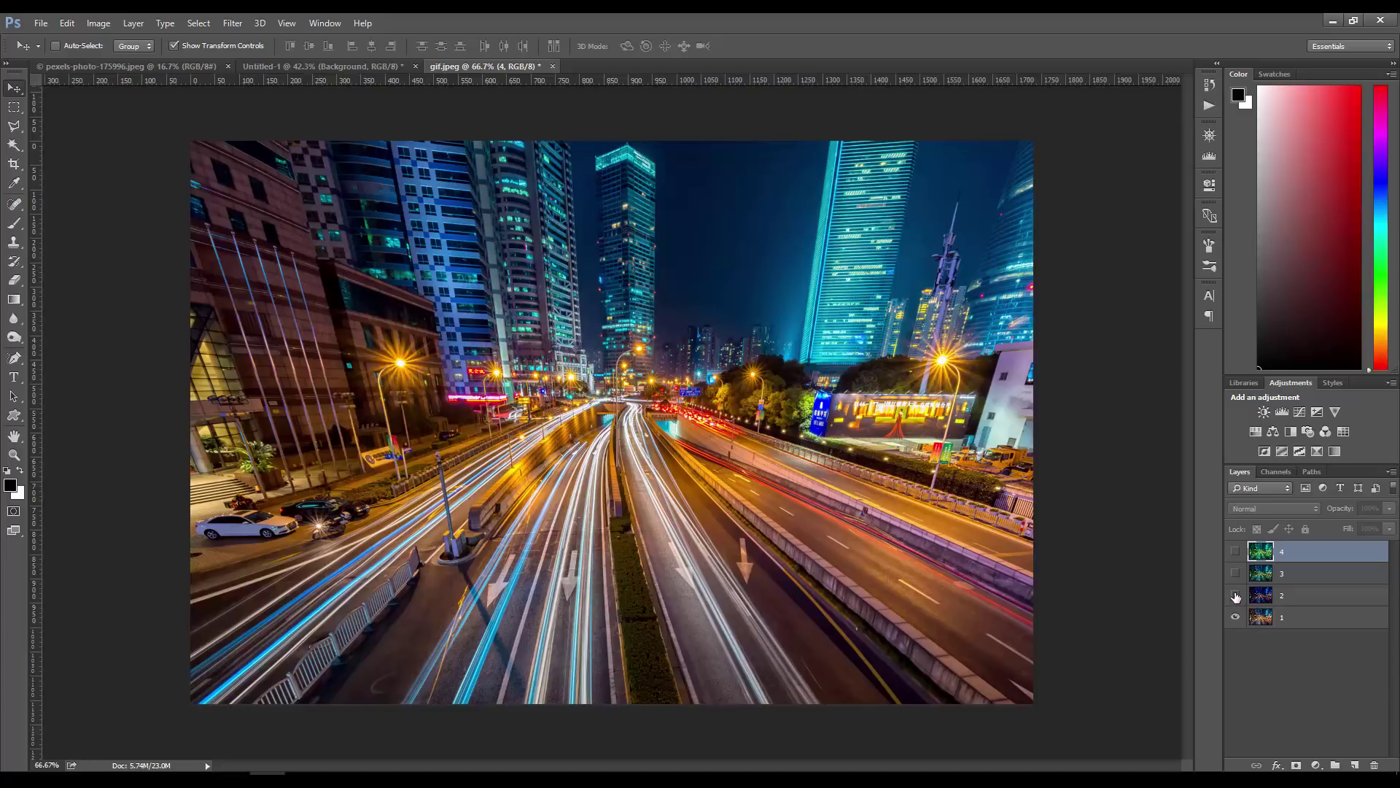
{"action": "left_click", "coordinate": [1235, 595]}
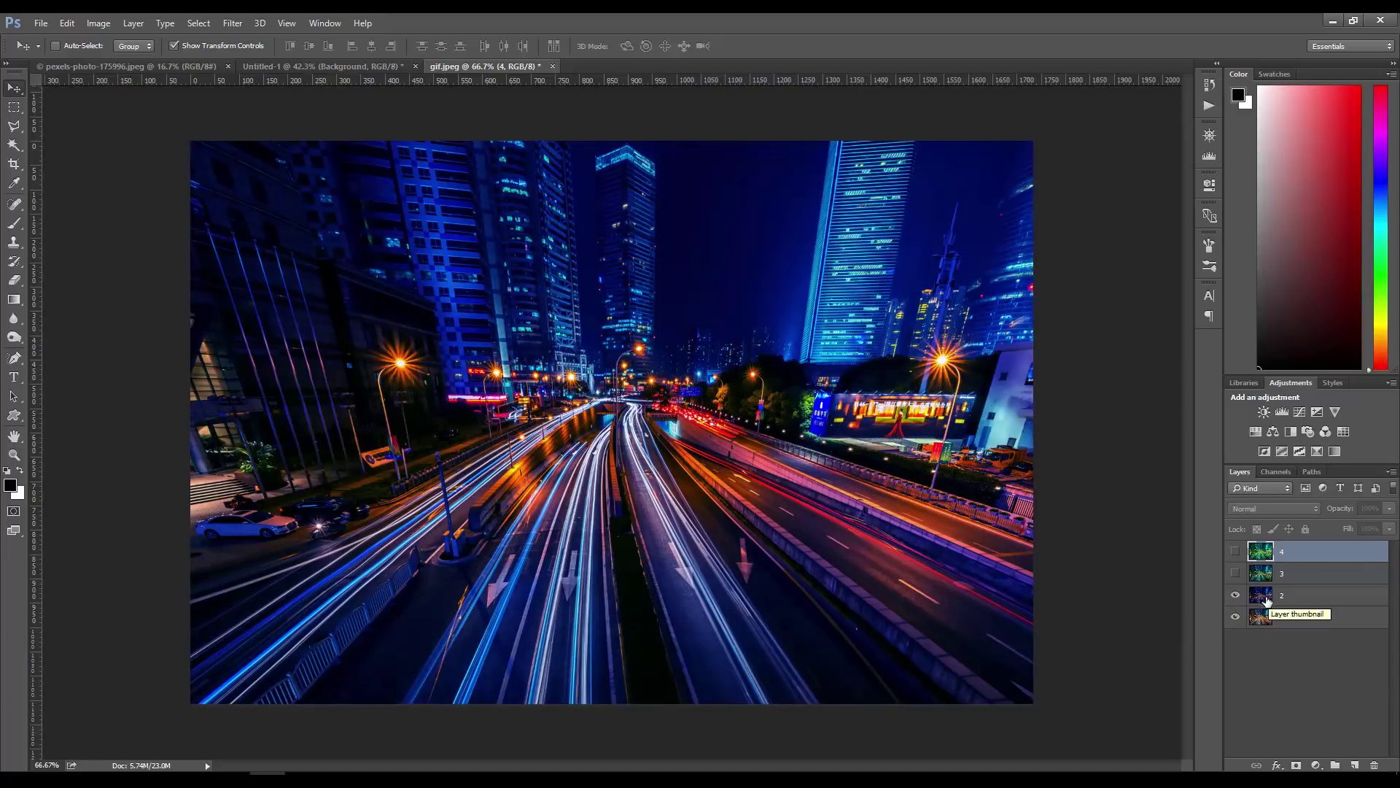
{"action": "left_click", "coordinate": [1235, 573]}
{"action": "left_click", "coordinate": [1236, 553]}
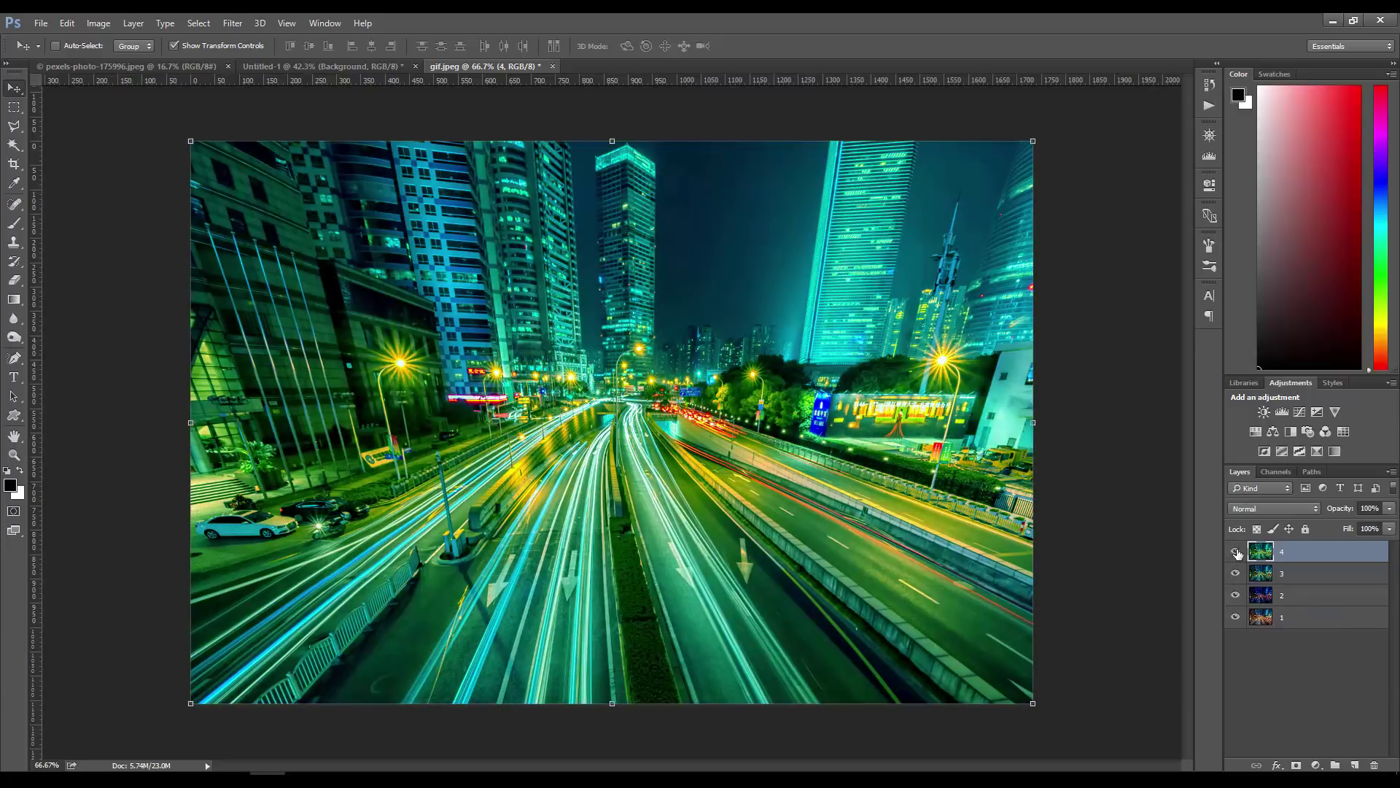
{"action": "left_click", "coordinate": [1303, 621]}
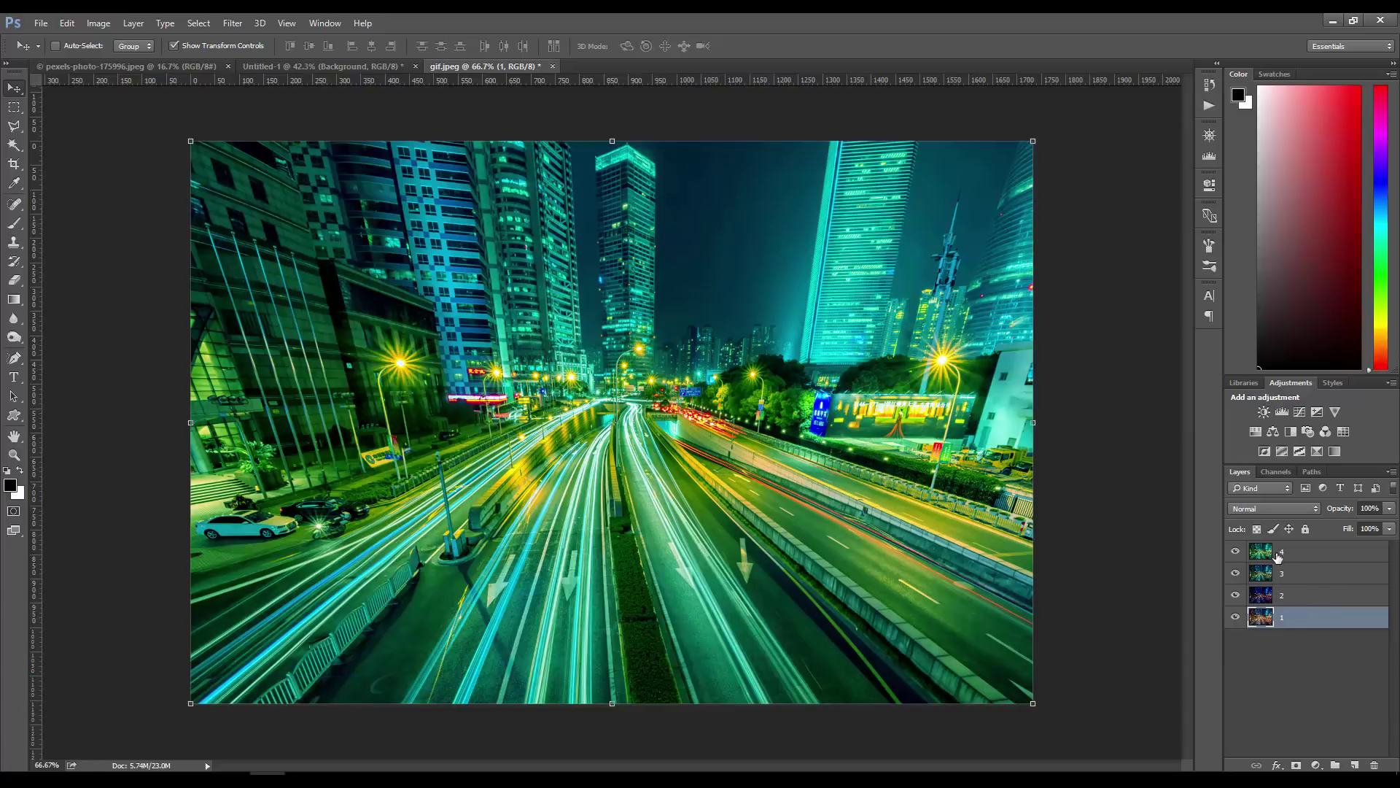
- Open the Timeline from the Window menu, select all four layers and create a frame animation
{"action": "left_click", "coordinate": [322, 23]}
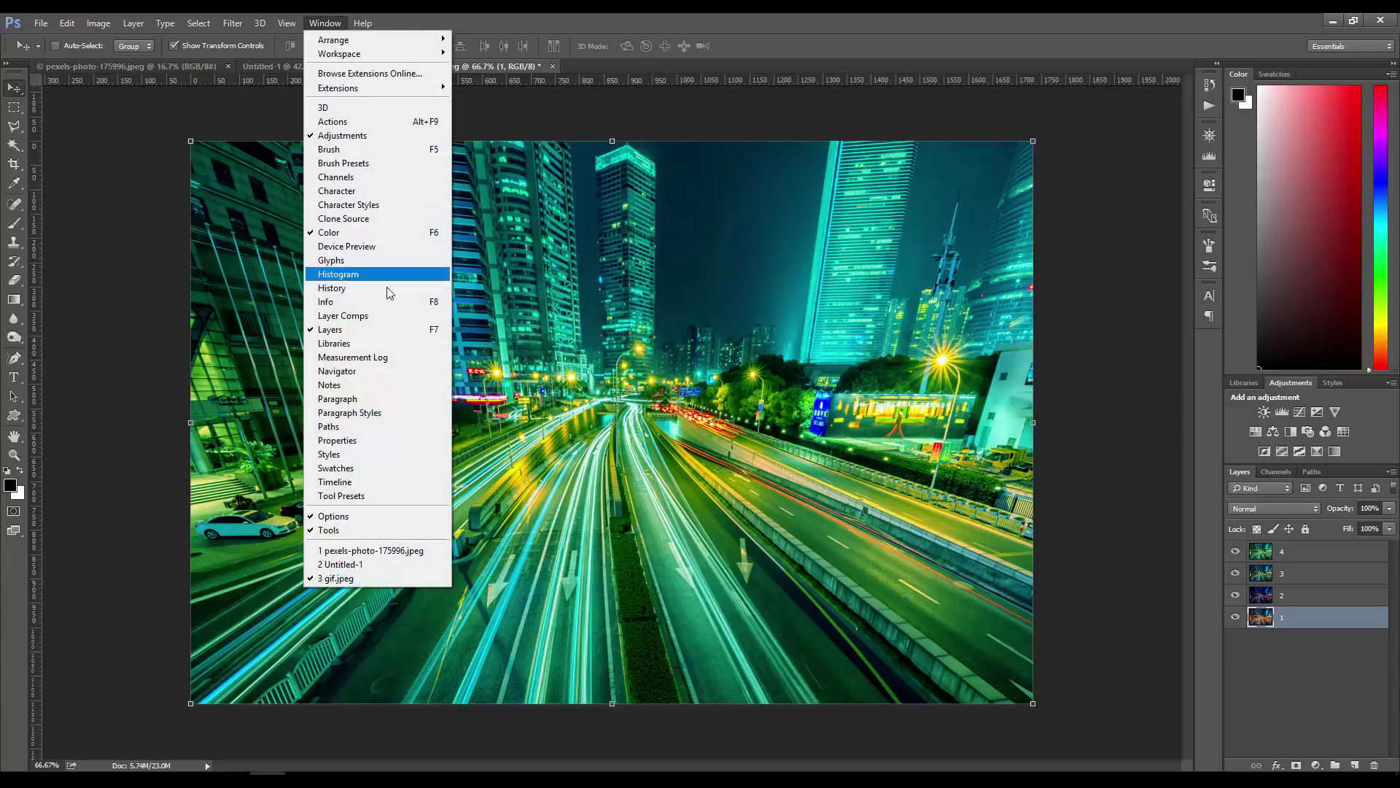
{"action": "left_click", "coordinate": [366, 482]}
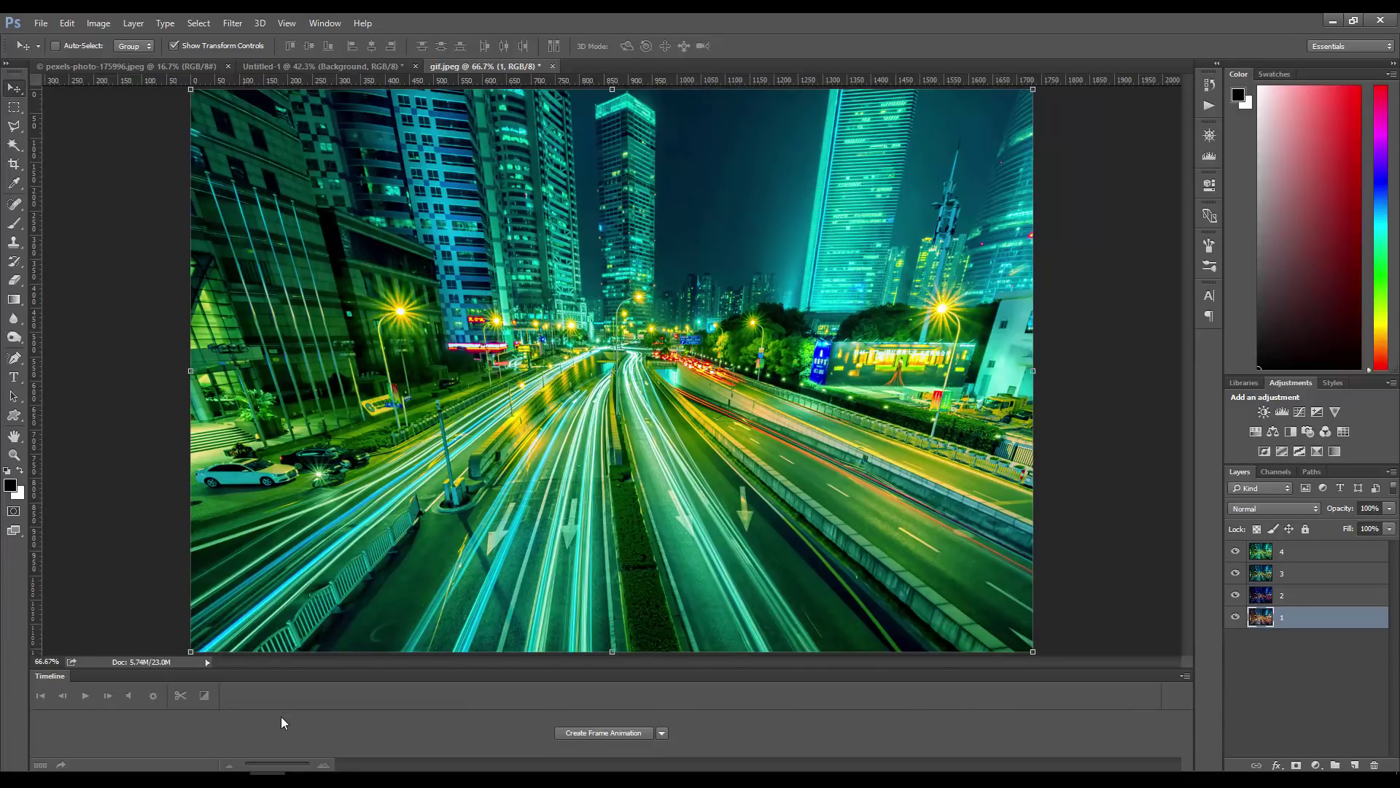
{"action": "left_click_drag", "start_coordinate": [1304, 602], "coordinate": [1300, 568]}
{"action": "left_click", "coordinate": [1299, 559], "text": "shift"}
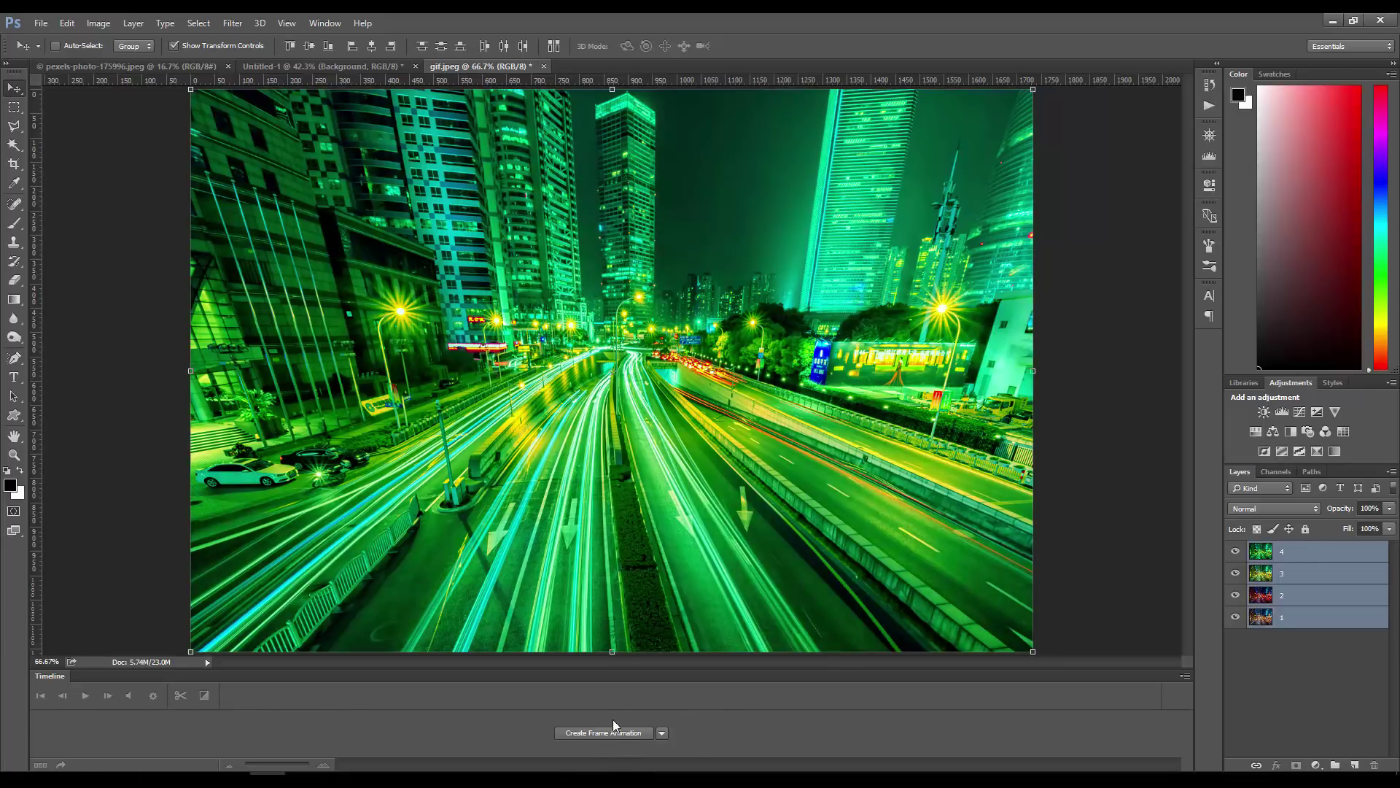
{"action": "left_click", "coordinate": [603, 732]}
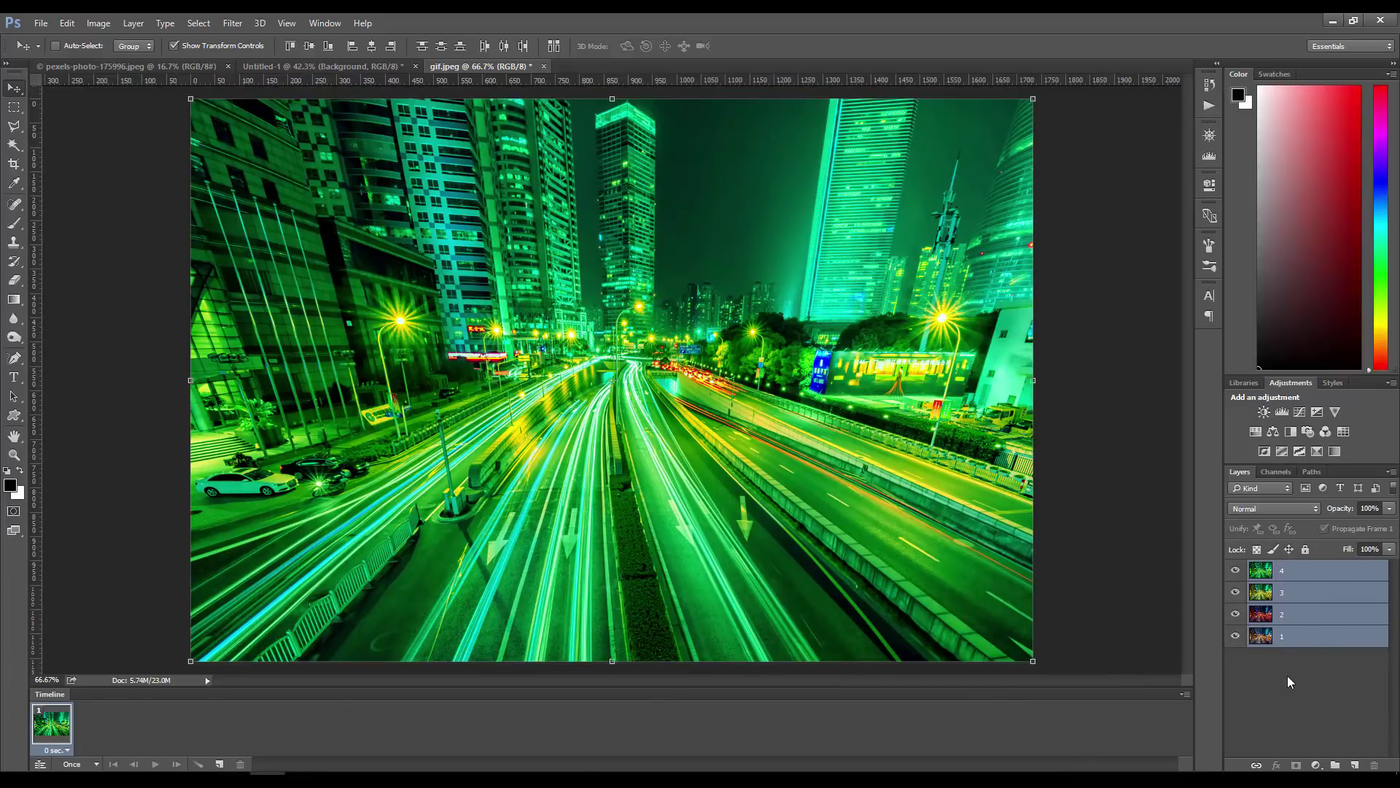
- Use Make Frames From Layers to build four frames, then select only layer 1
{"action": "left_click", "coordinate": [1185, 695]}
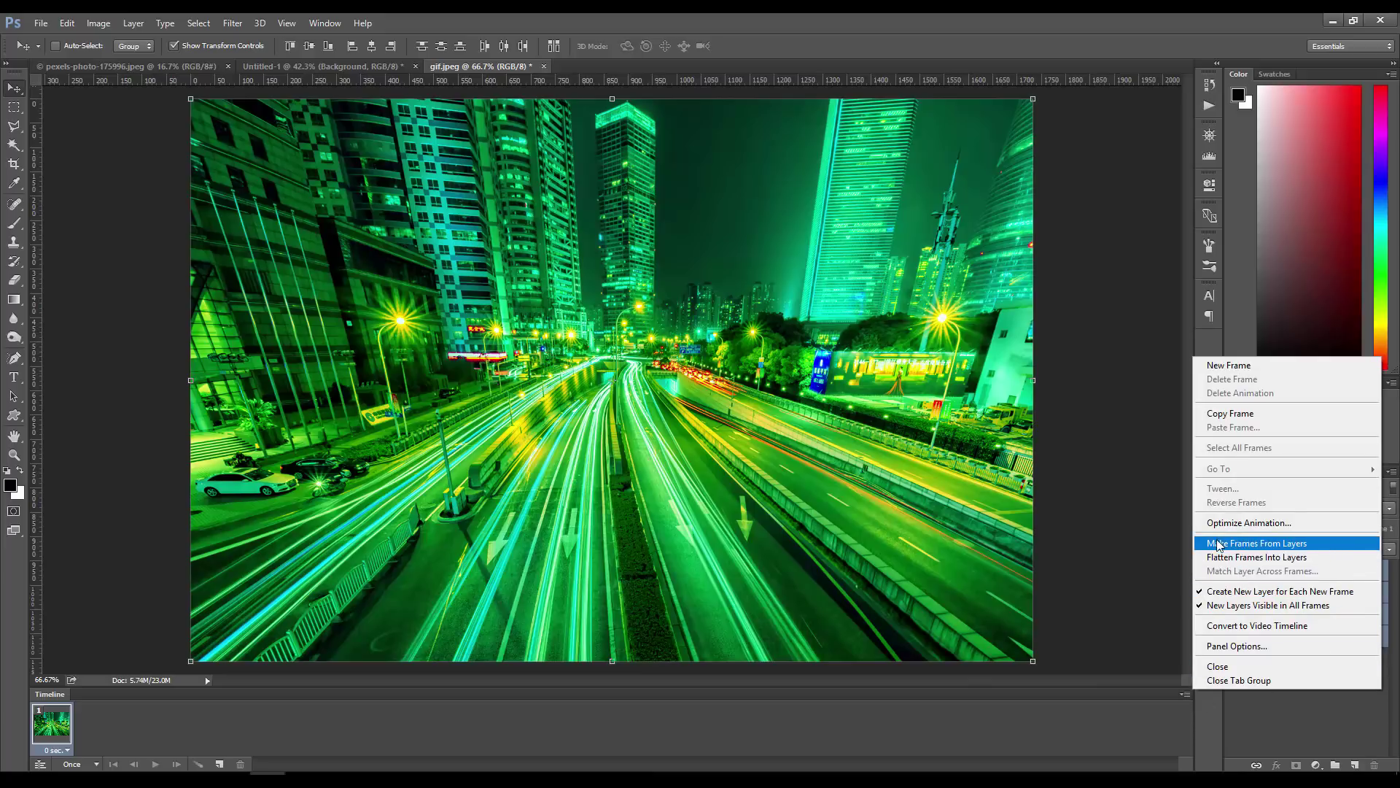
{"action": "left_click", "coordinate": [1285, 544]}
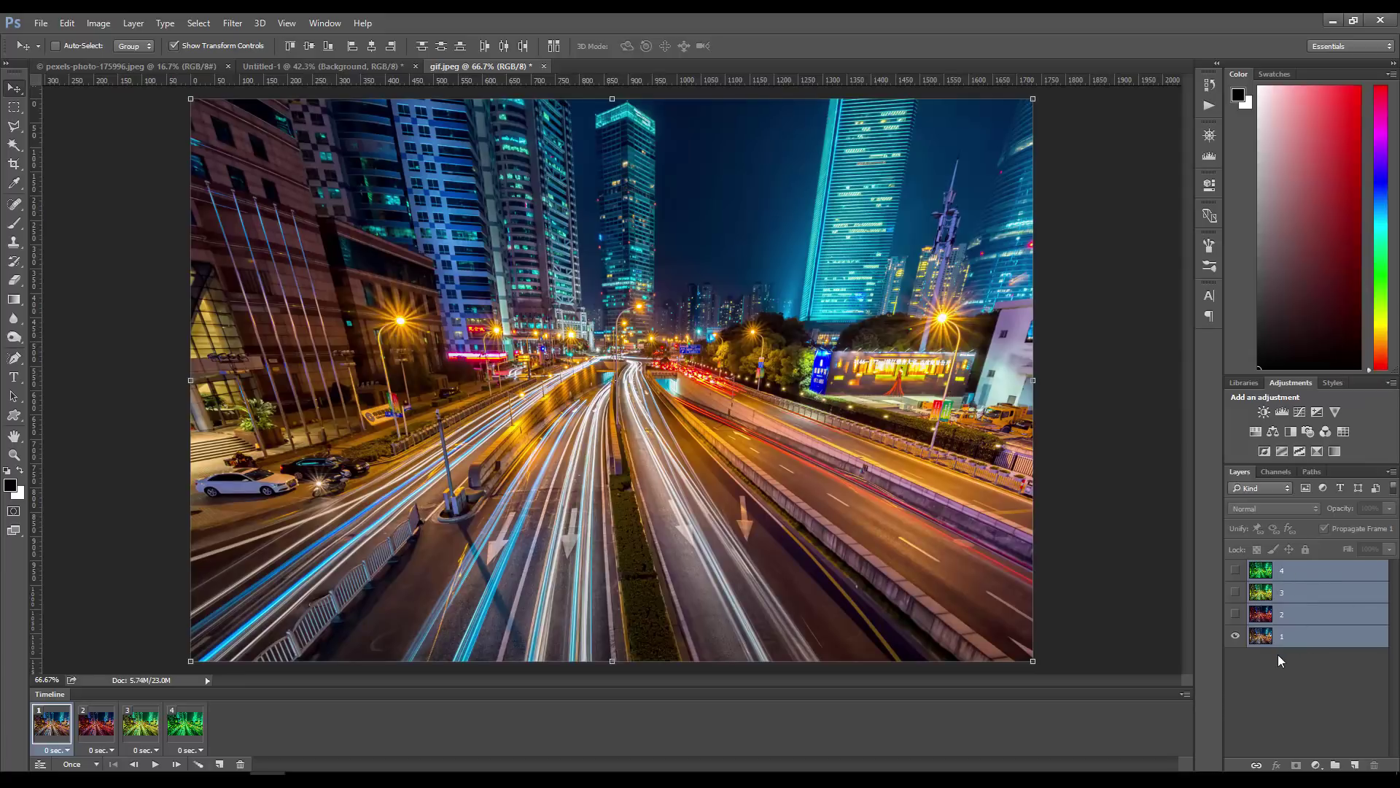
{"action": "left_click", "coordinate": [1309, 641]}
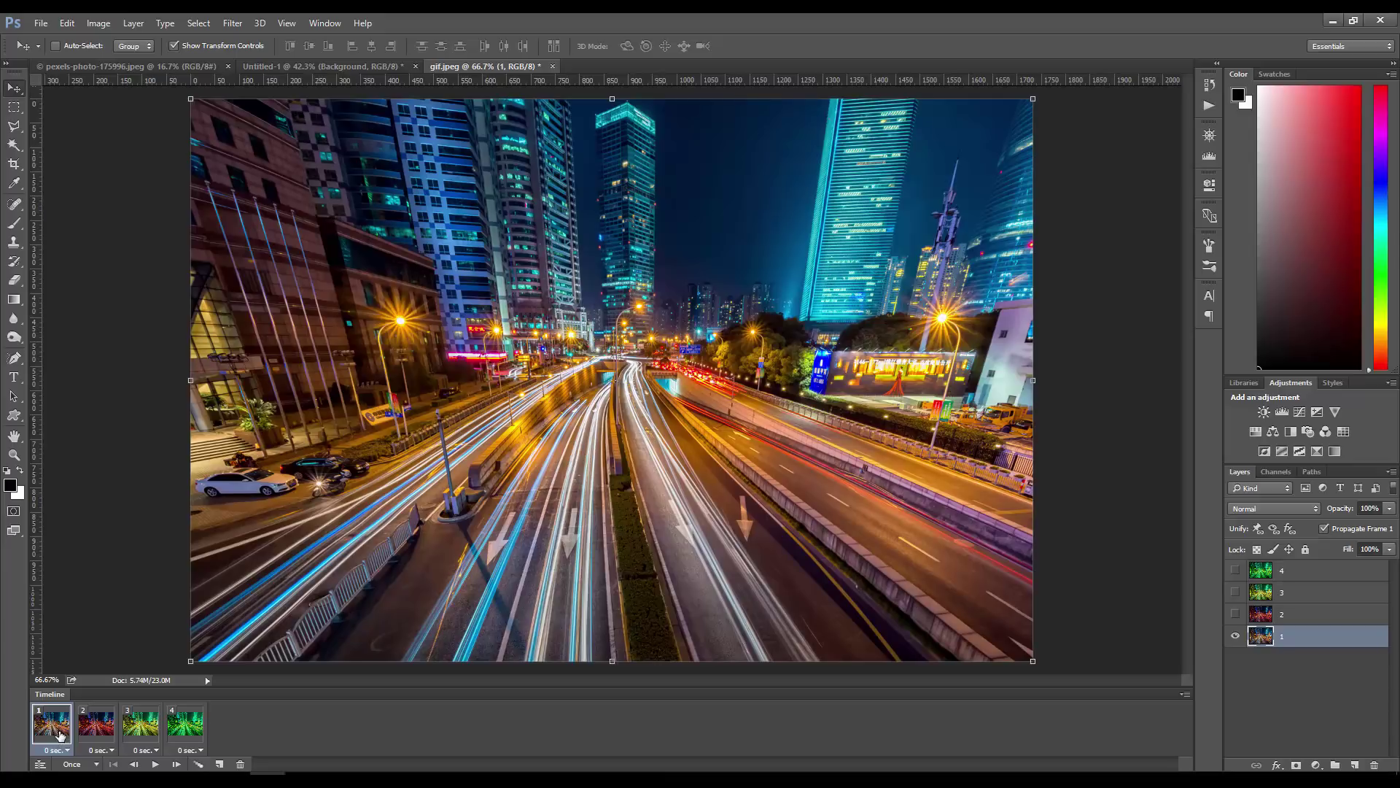
- View frames 2, 3, 4 and 1, play the animation three times, and open frame 1's delay menu
{"action": "left_click", "coordinate": [96, 723]}
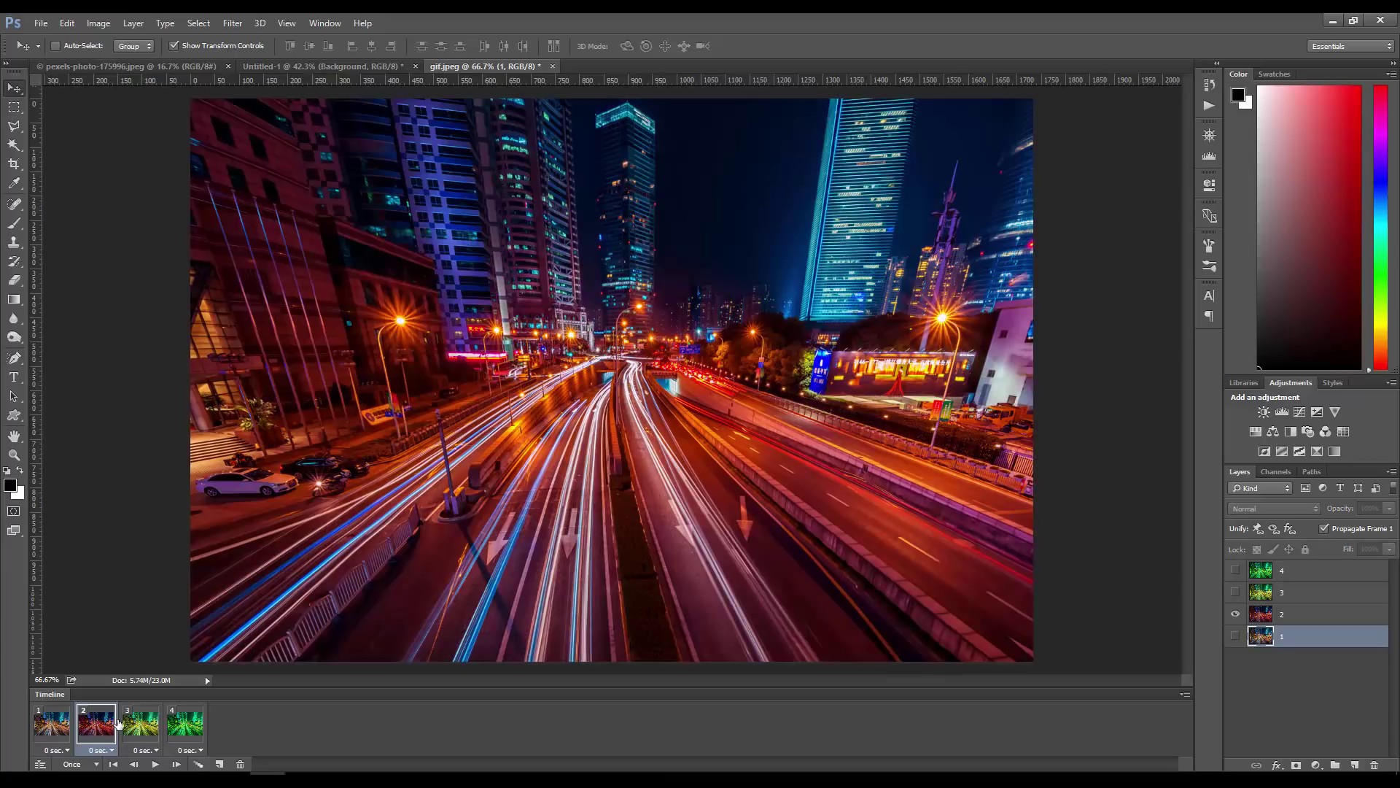
{"action": "left_click", "coordinate": [141, 722]}
{"action": "left_click", "coordinate": [179, 726]}
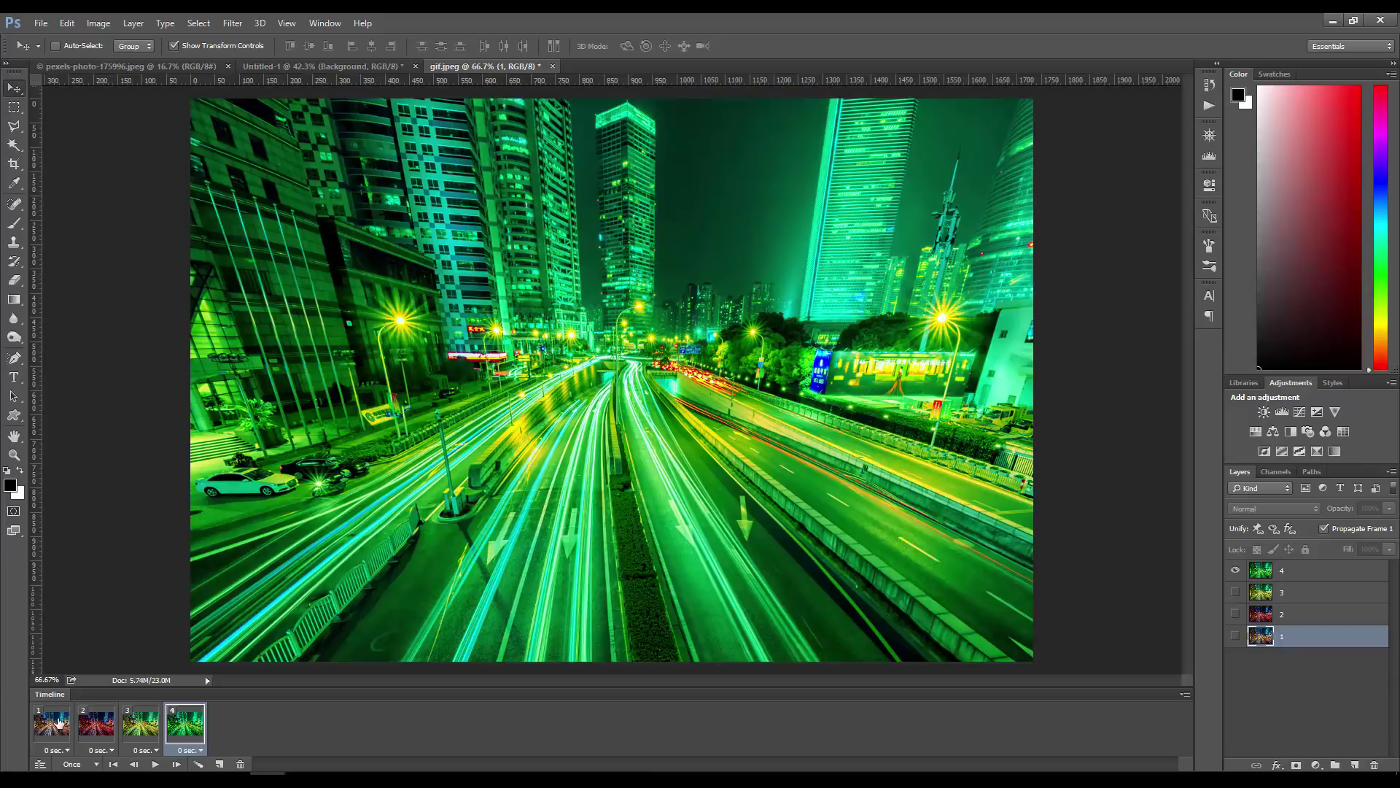
{"action": "left_click", "coordinate": [55, 727]}
{"action": "left_click", "coordinate": [153, 764]}
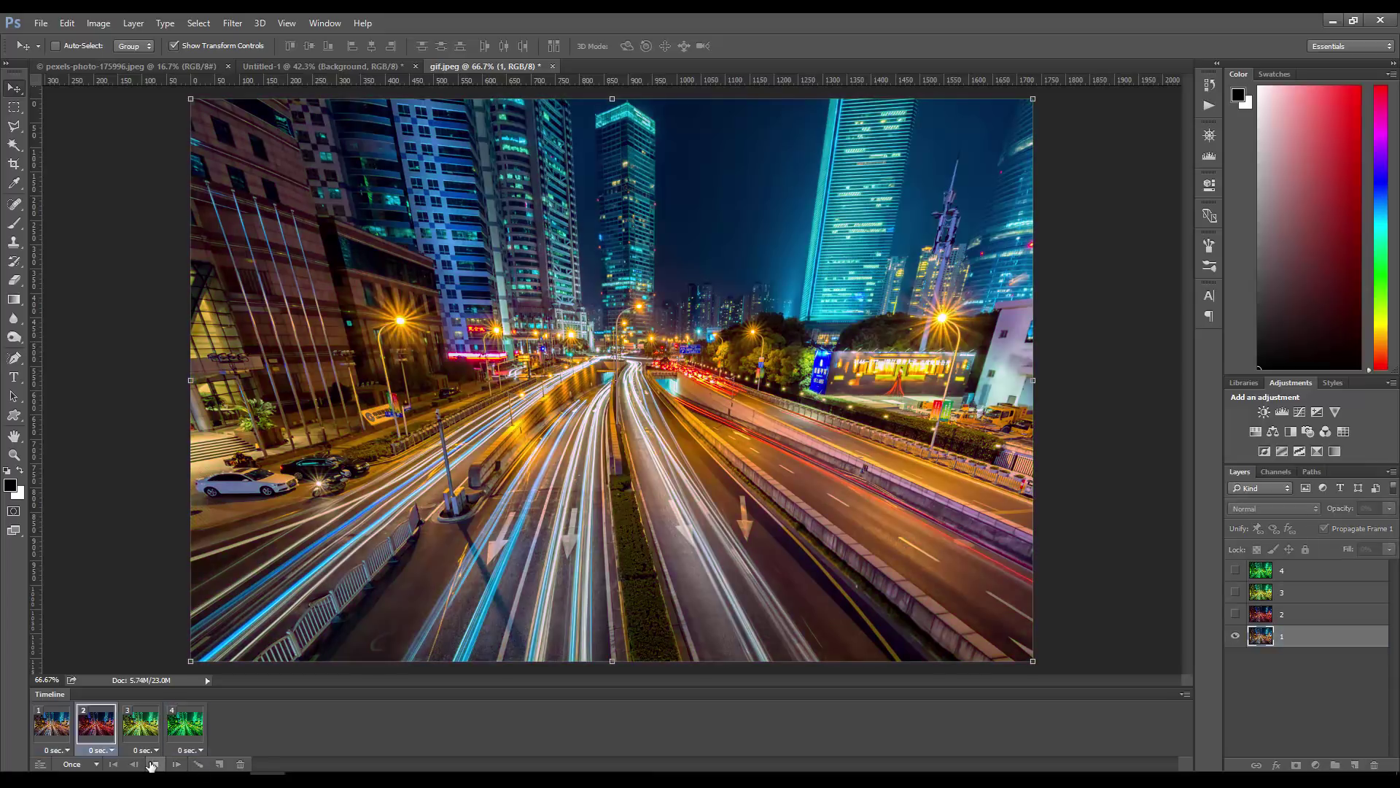
{"action": "left_click", "coordinate": [153, 764]}
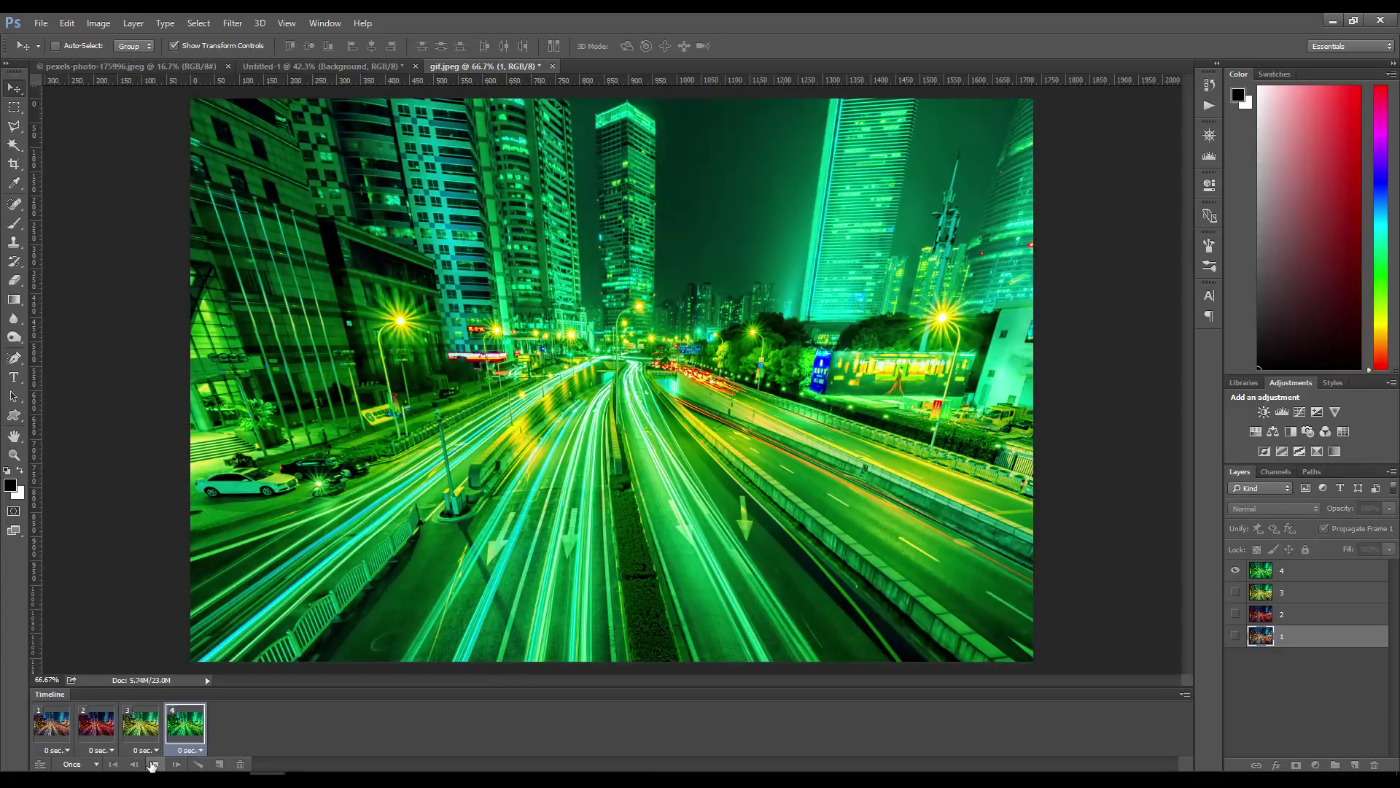
{"action": "left_click", "coordinate": [154, 763]}
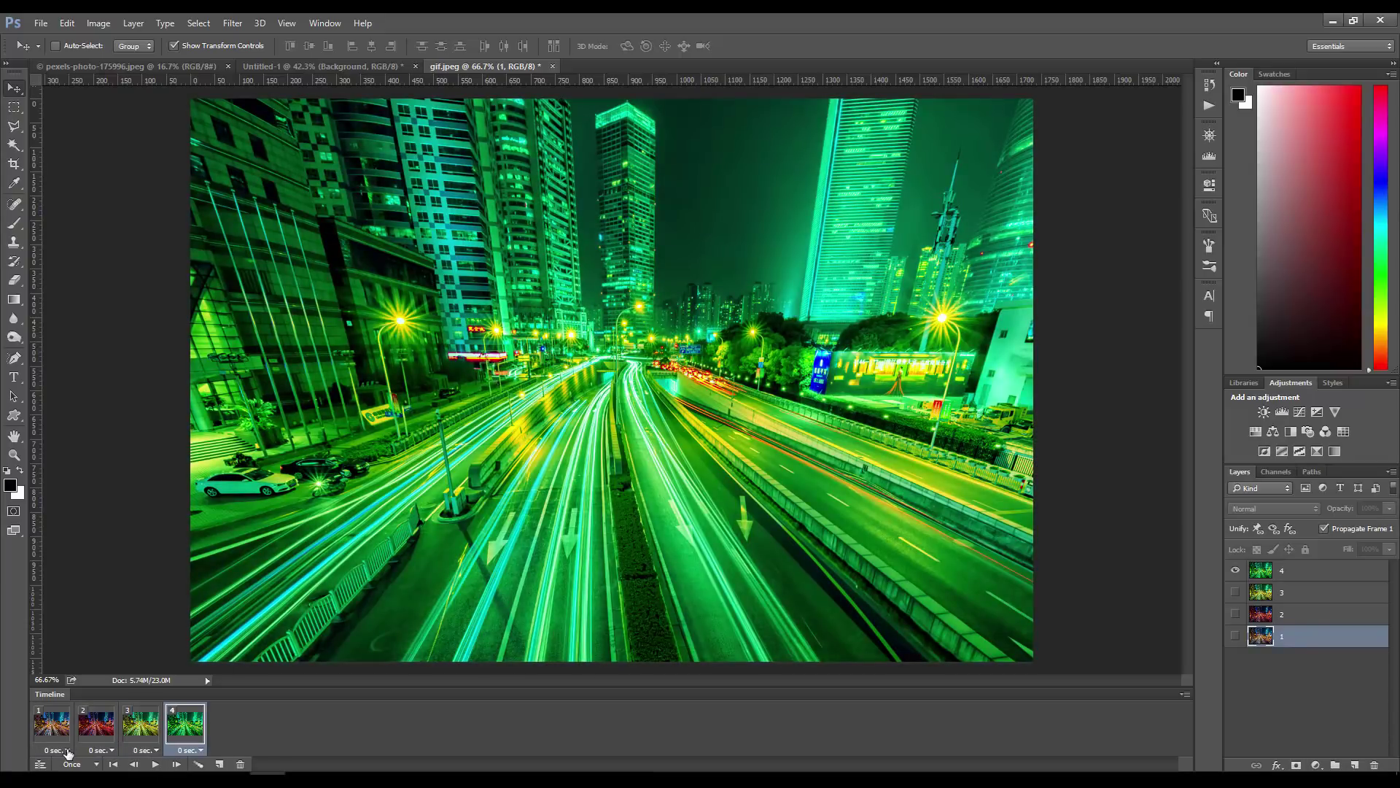
{"action": "left_click", "coordinate": [67, 750]}
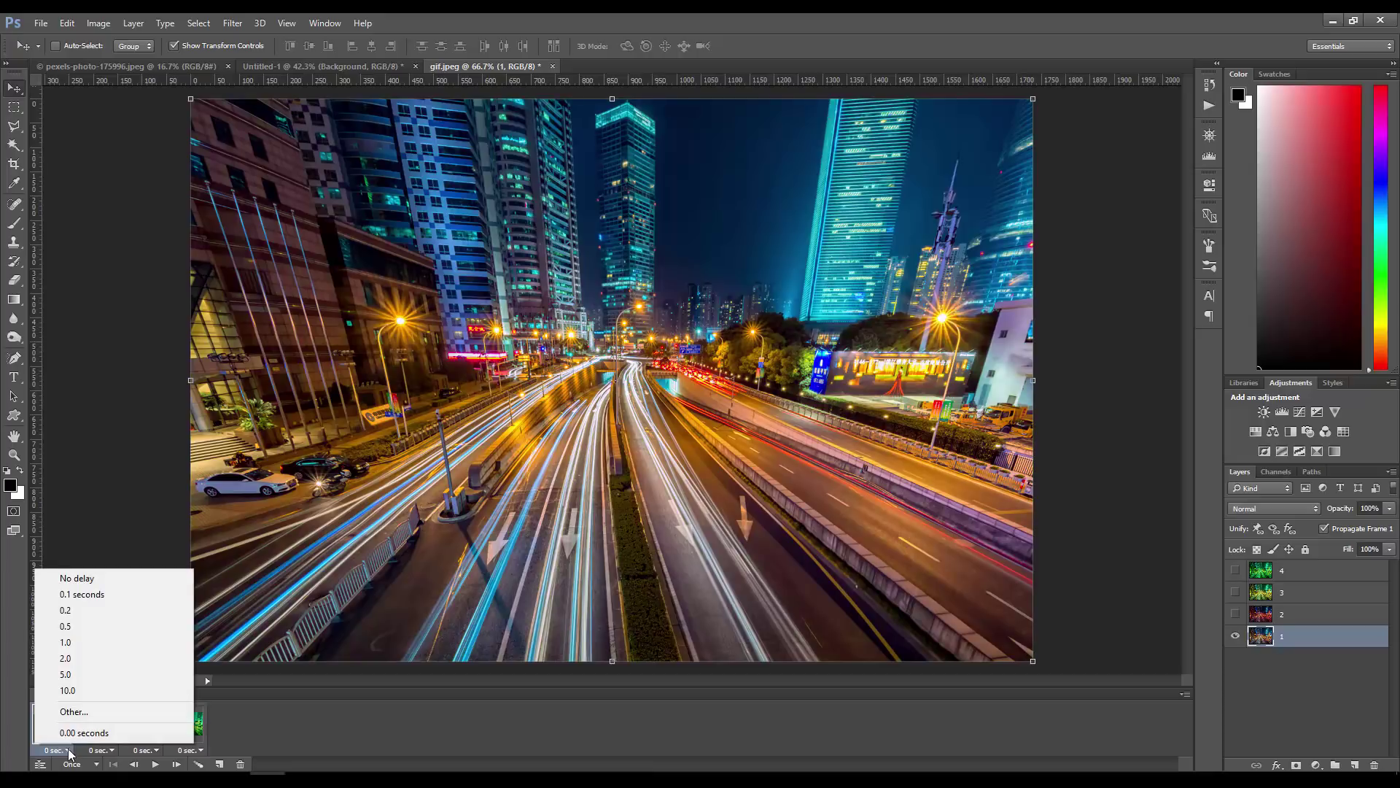
- Set the delay of frames 1 through 4 to 0.2 seconds each
{"action": "left_click", "coordinate": [100, 613]}
{"action": "left_click", "coordinate": [111, 751]}
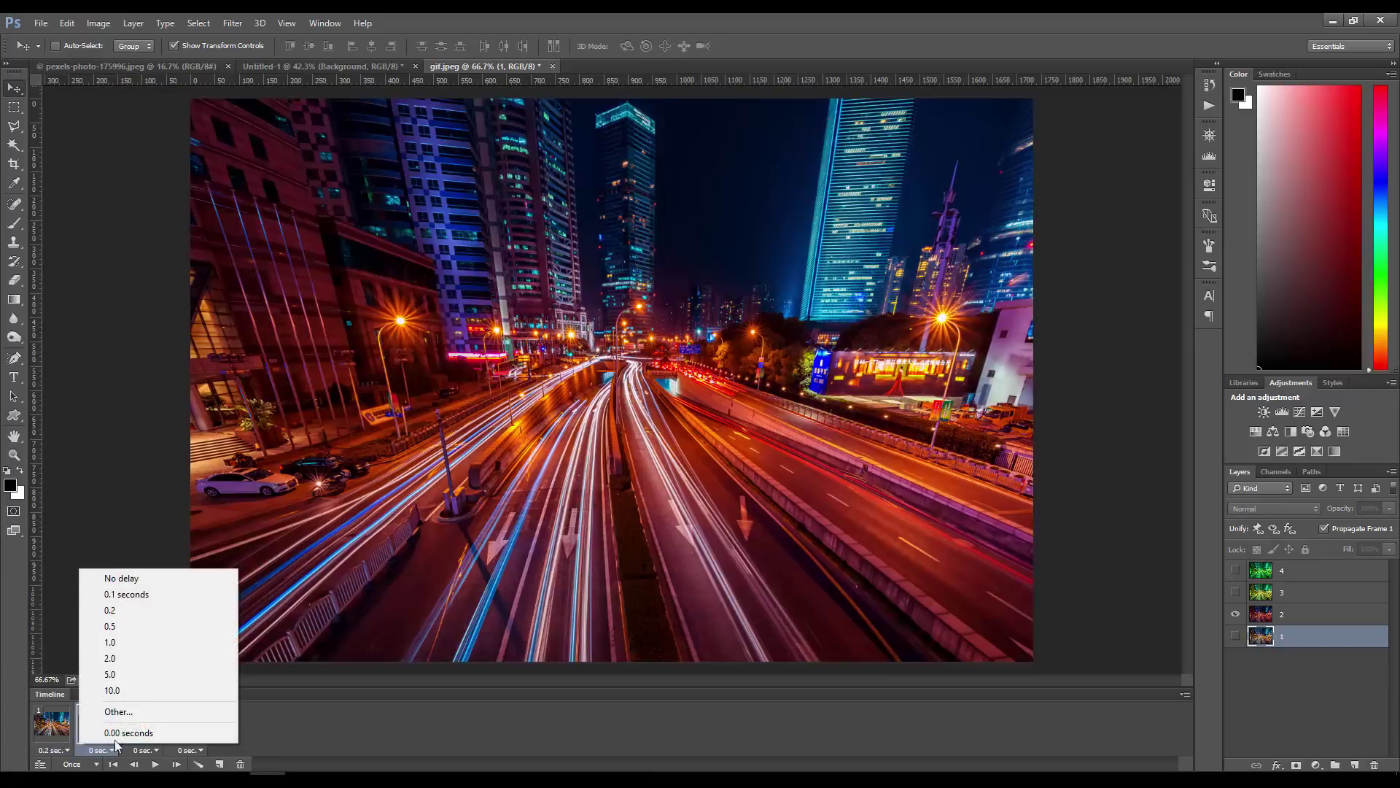
{"action": "left_click", "coordinate": [132, 620]}
{"action": "left_click", "coordinate": [154, 752]}
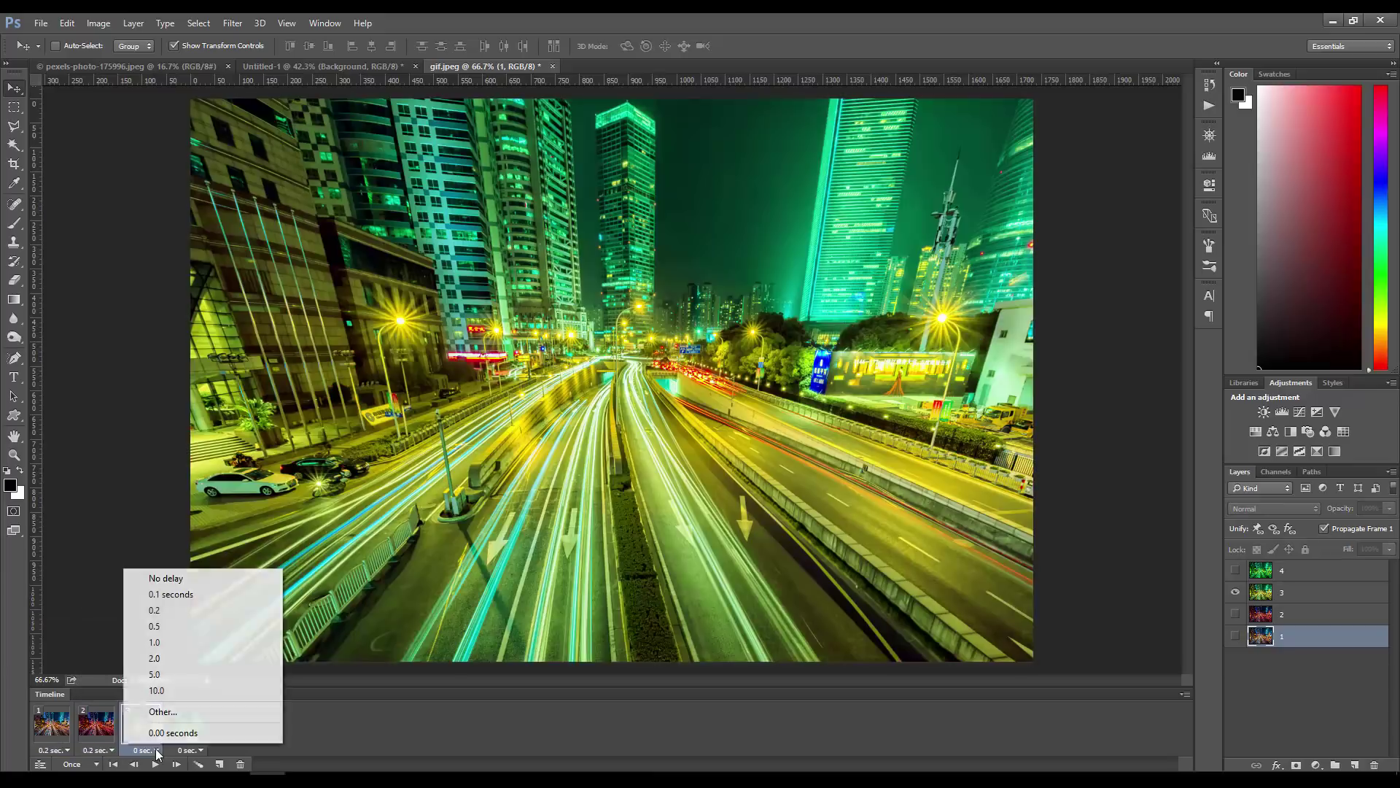
{"action": "left_click", "coordinate": [135, 614]}
{"action": "left_click", "coordinate": [200, 750]}
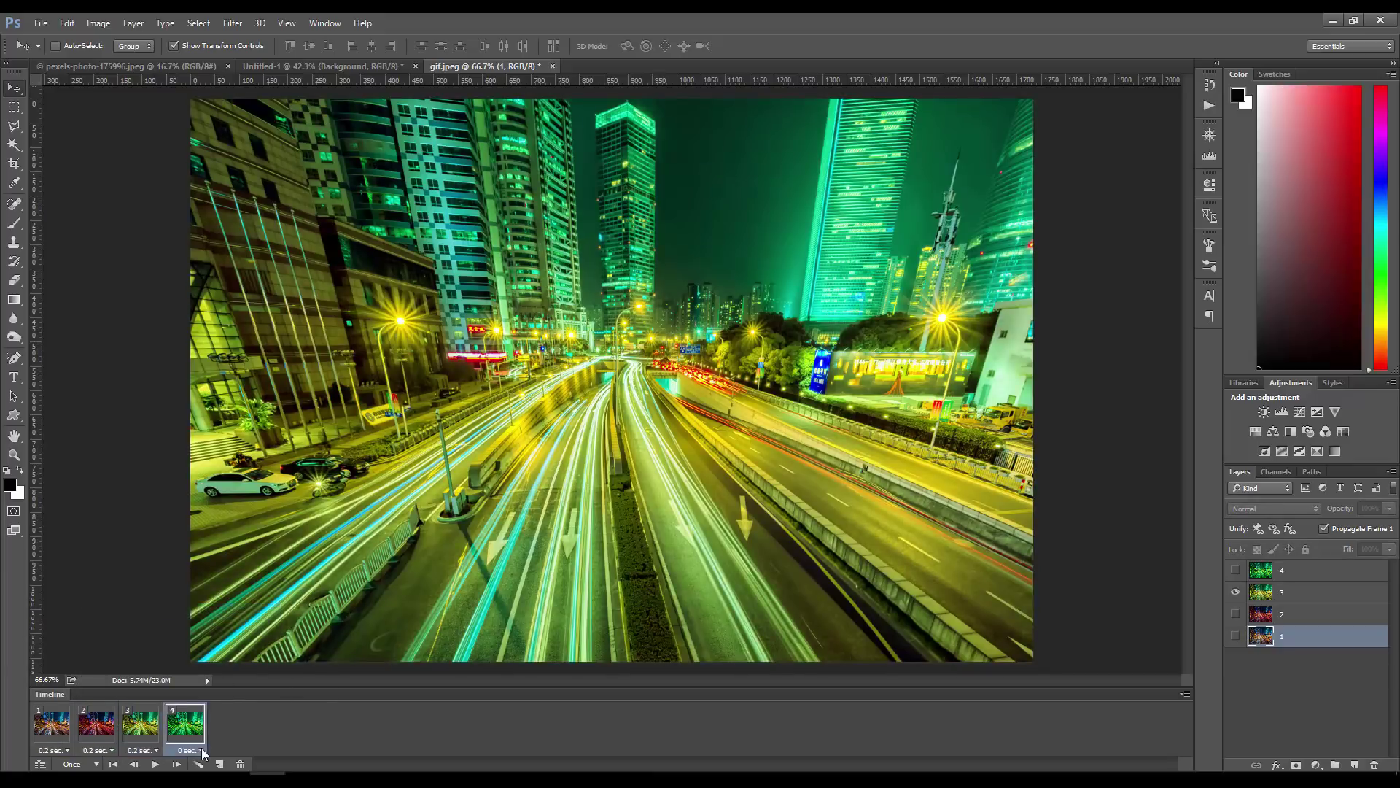
{"action": "left_click", "coordinate": [229, 608]}
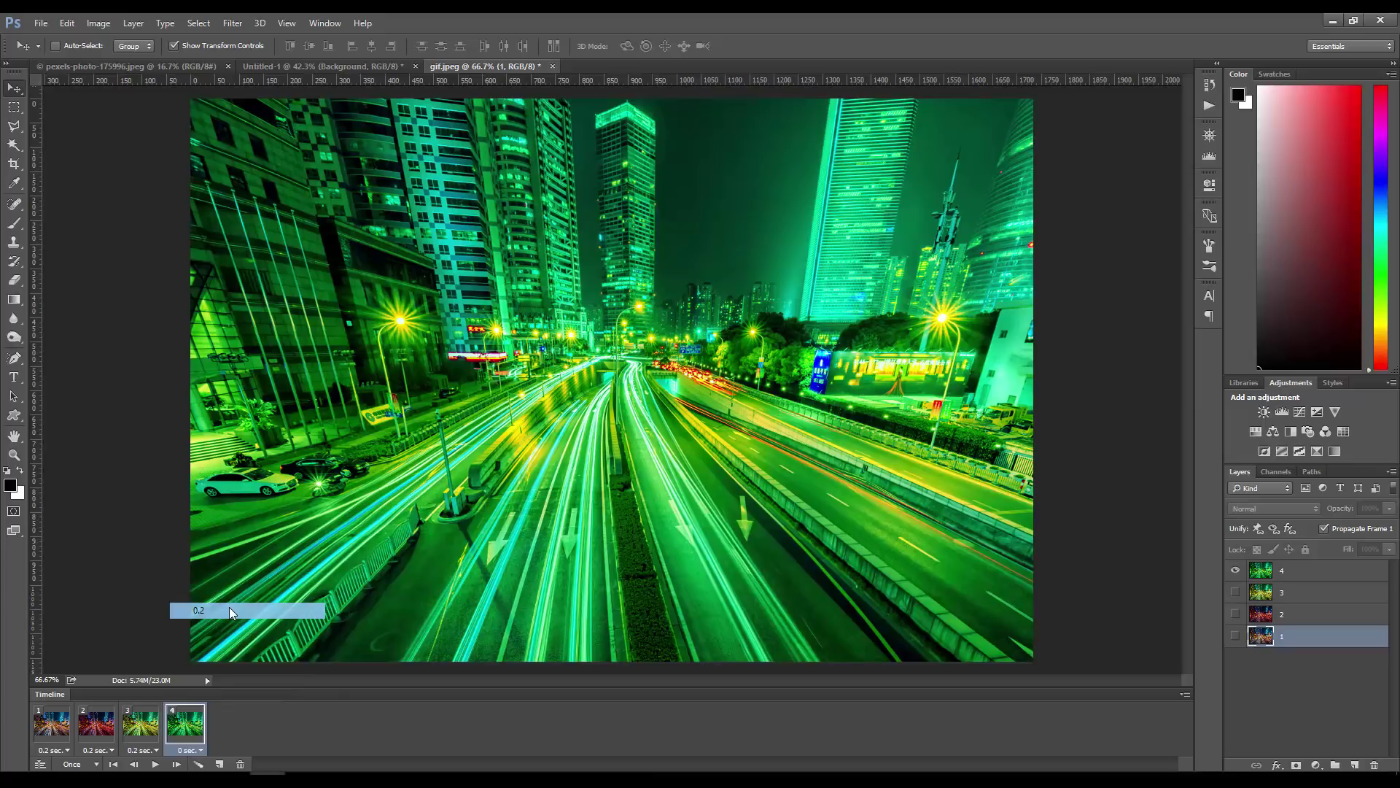
- Play the animation several times to check the 0.2-second timing
{"action": "left_click", "coordinate": [155, 764]}
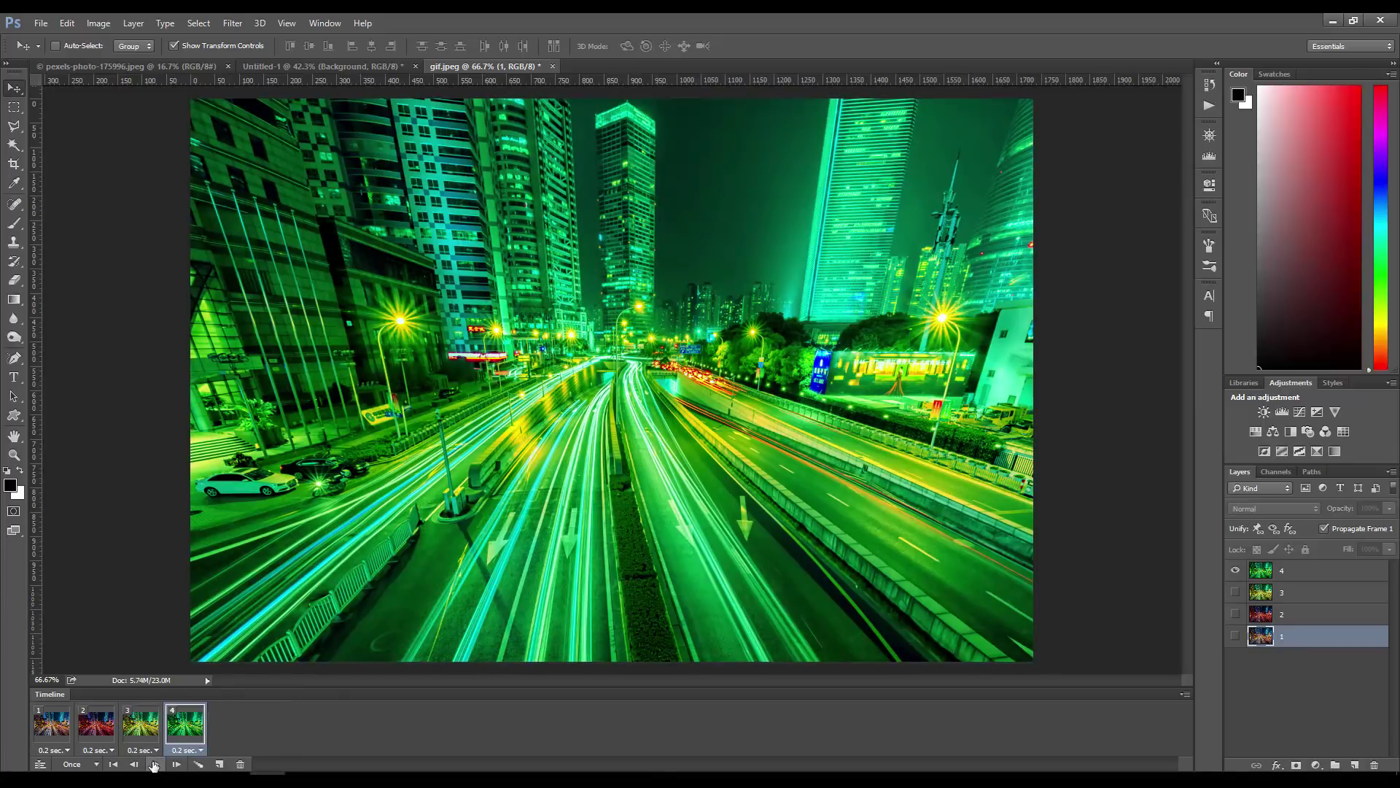
{"action": "left_click", "coordinate": [154, 764]}
{"action": "left_click", "coordinate": [154, 764]}
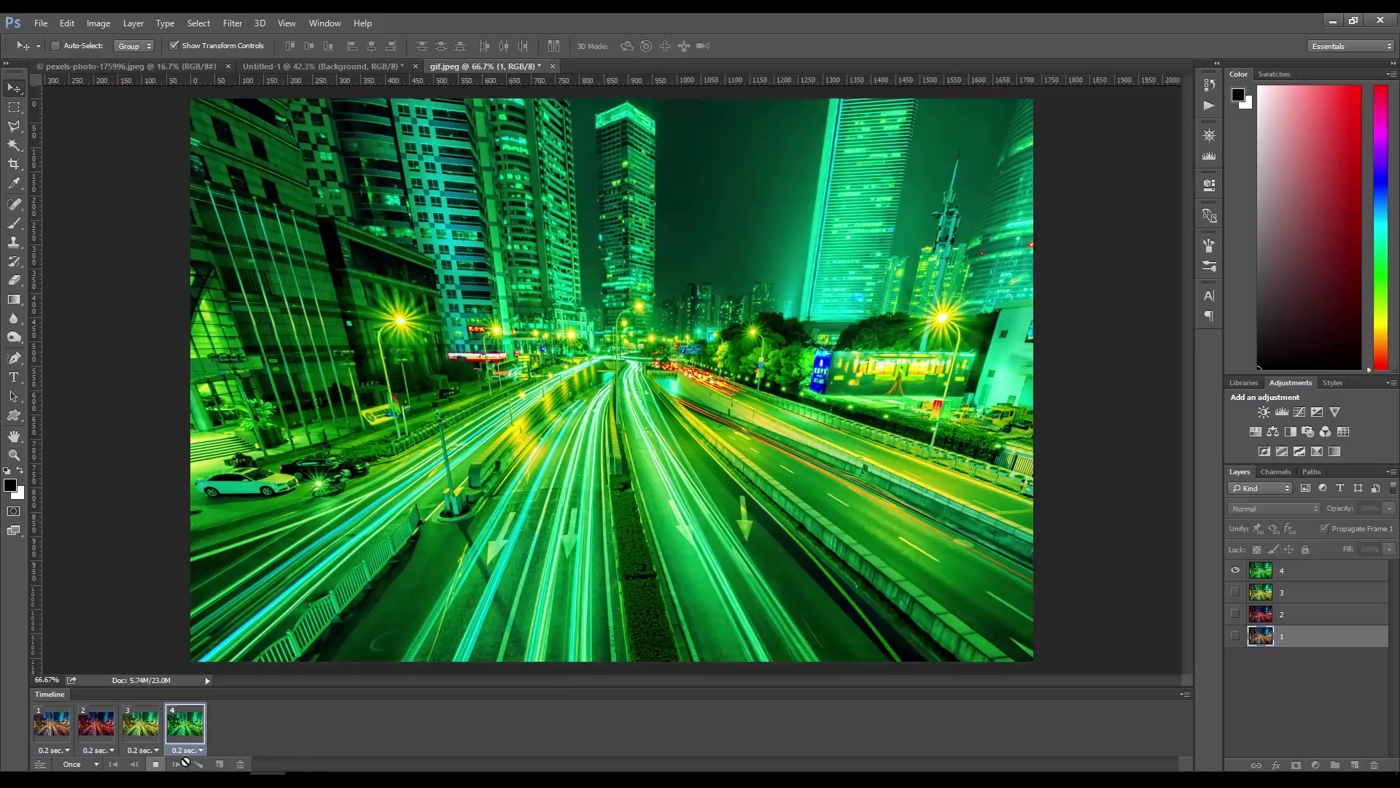
{"action": "left_click", "coordinate": [156, 765]}
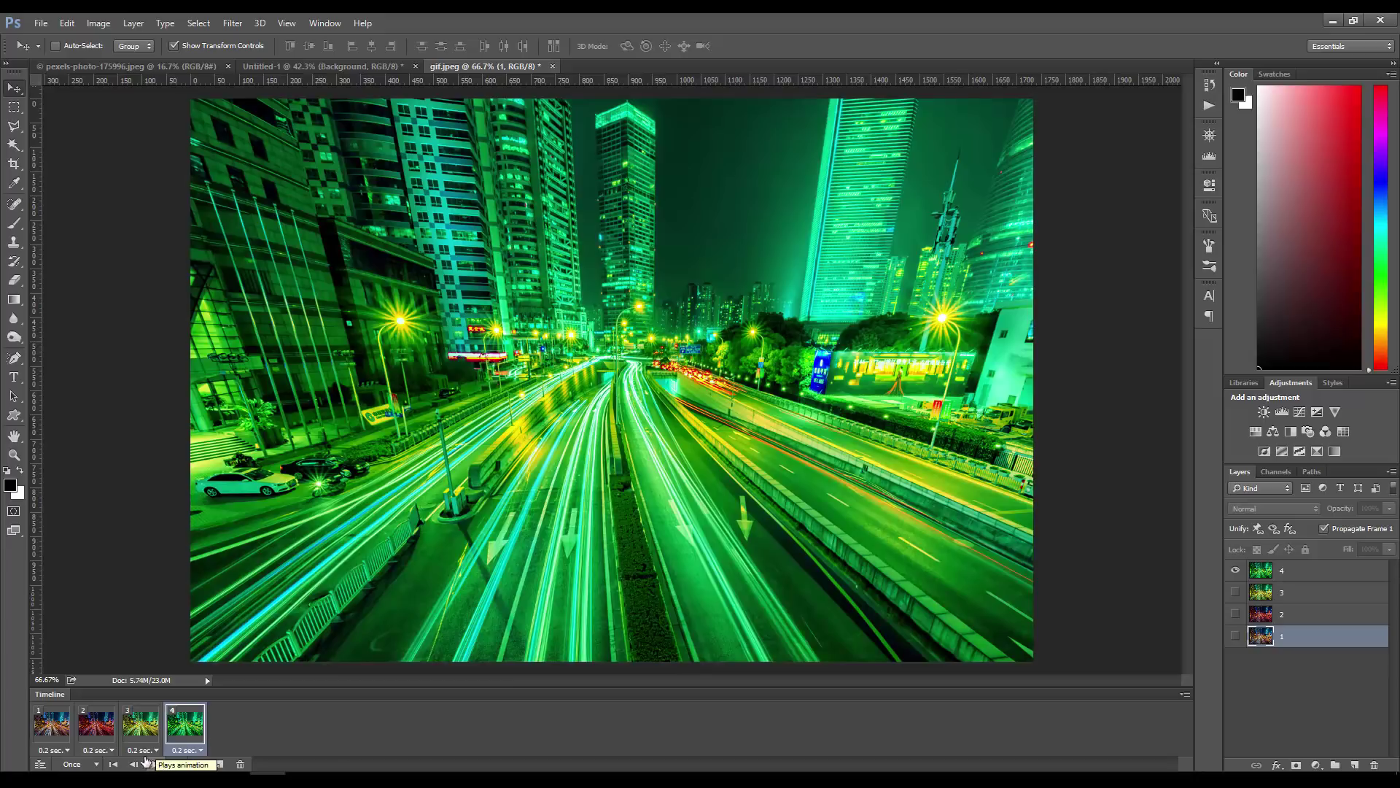
- Change the delay of frames 1 through 4 to 0.5 seconds each
{"action": "left_click", "coordinate": [65, 750]}
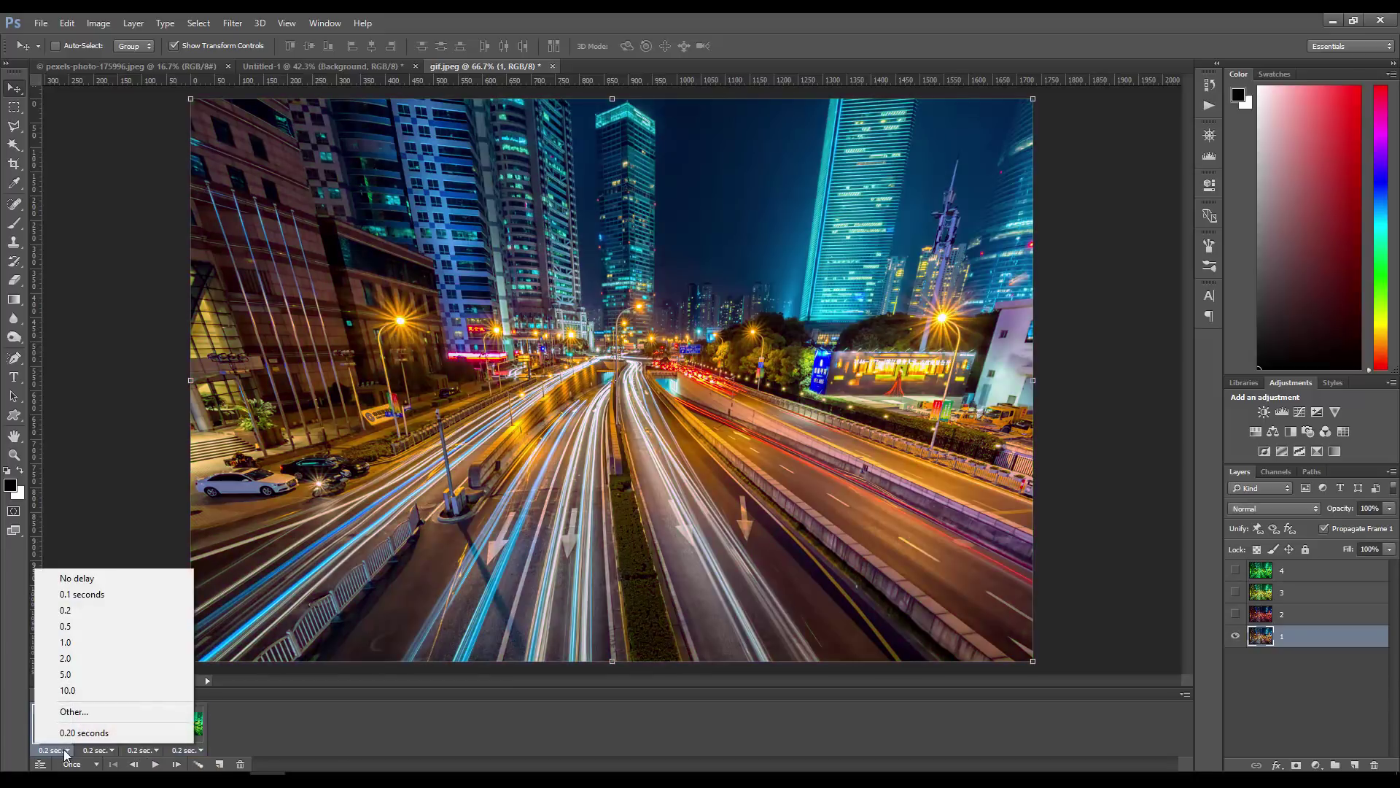
{"action": "left_click", "coordinate": [81, 626]}
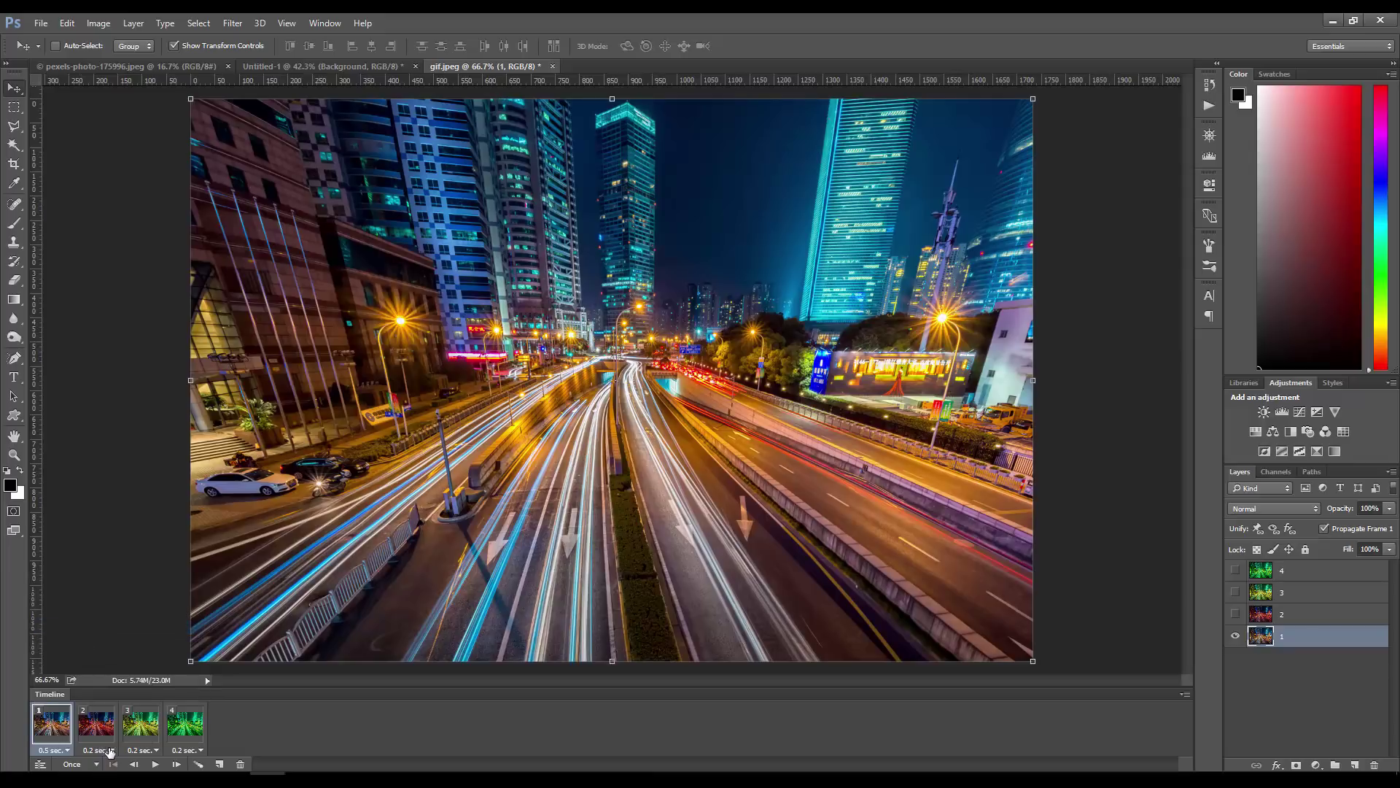
{"action": "left_click", "coordinate": [98, 751]}
{"action": "left_click", "coordinate": [110, 625]}
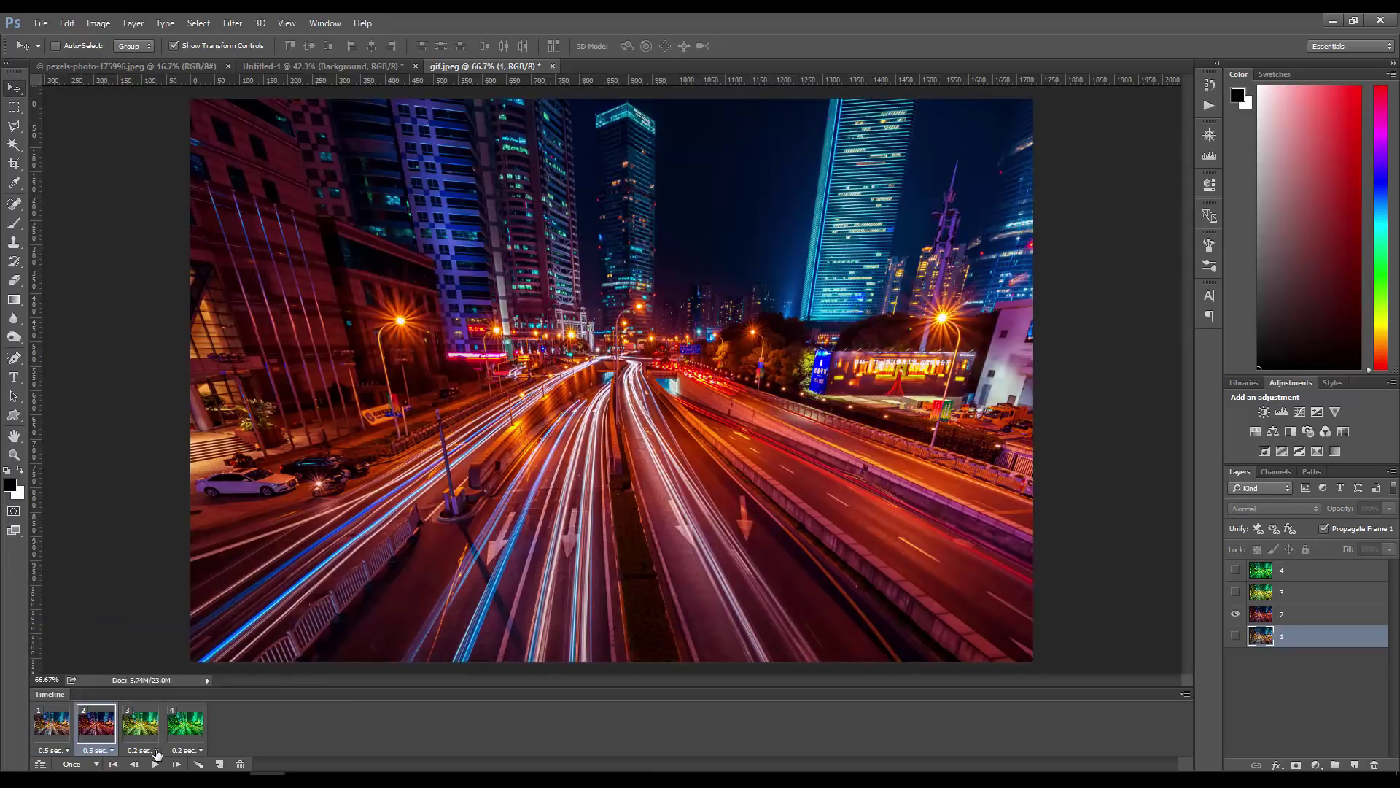
{"action": "left_click", "coordinate": [142, 751]}
{"action": "left_click", "coordinate": [175, 625]}
{"action": "left_click", "coordinate": [187, 751]}
{"action": "left_click", "coordinate": [229, 627]}
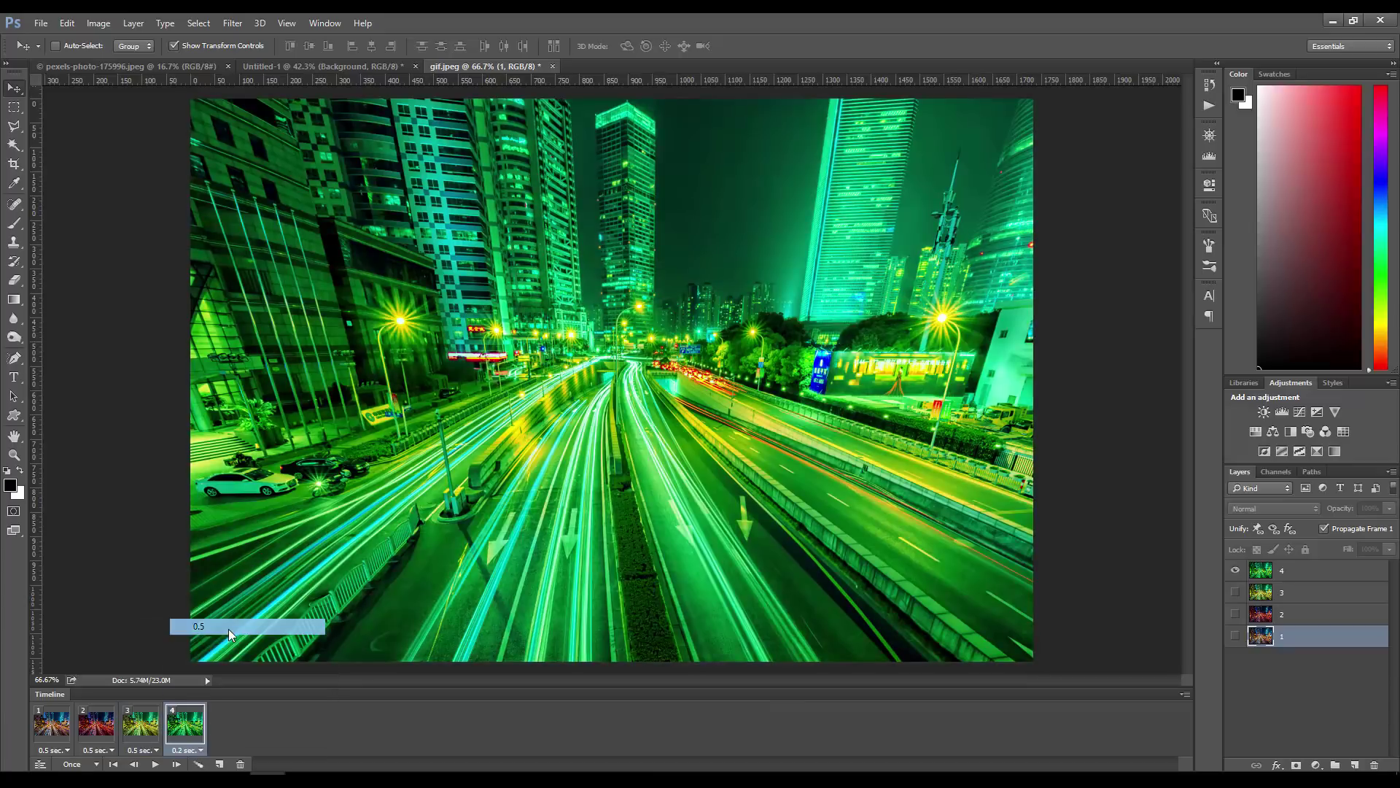
- Switch looping from Once to Forever, then play and stop the animation preview
{"action": "left_click", "coordinate": [80, 765]}
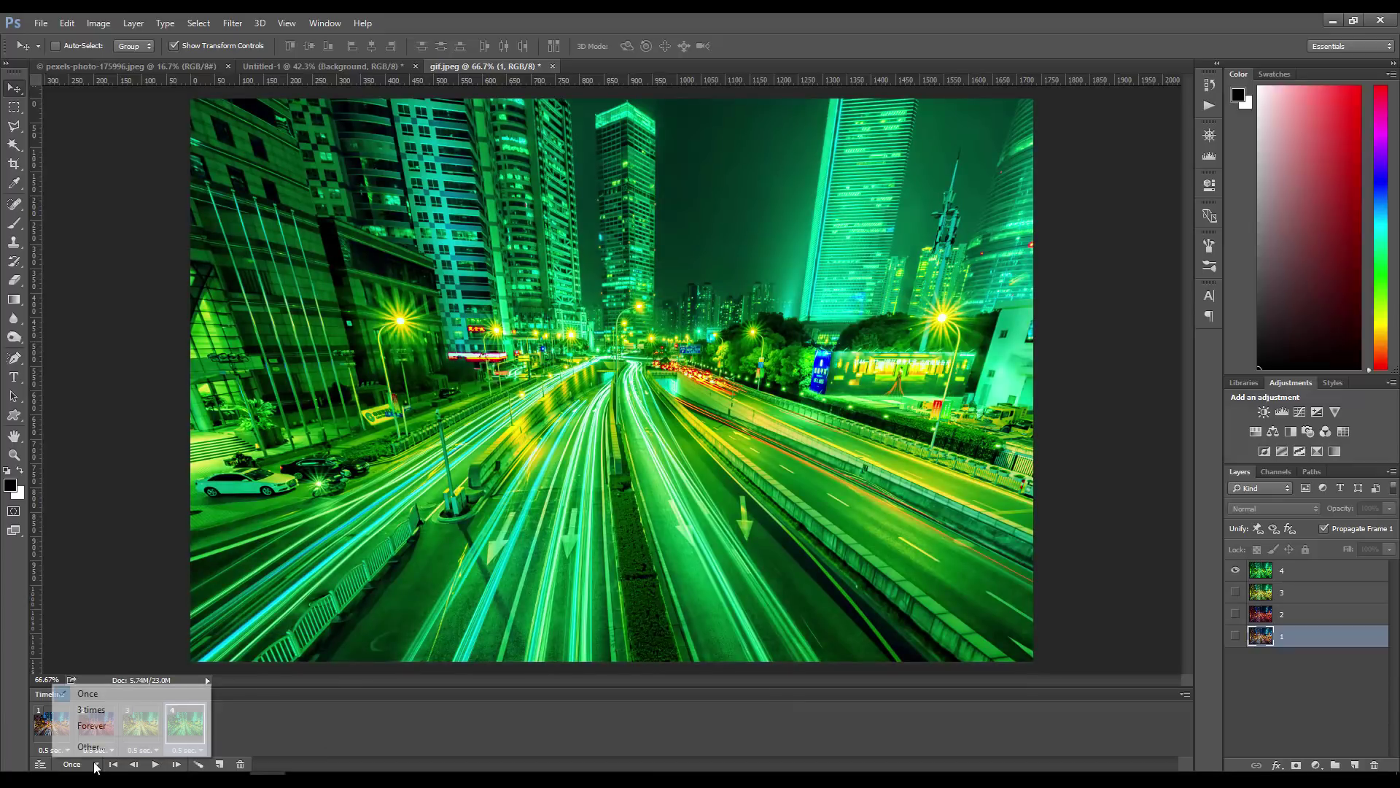
{"action": "left_click", "coordinate": [100, 726]}
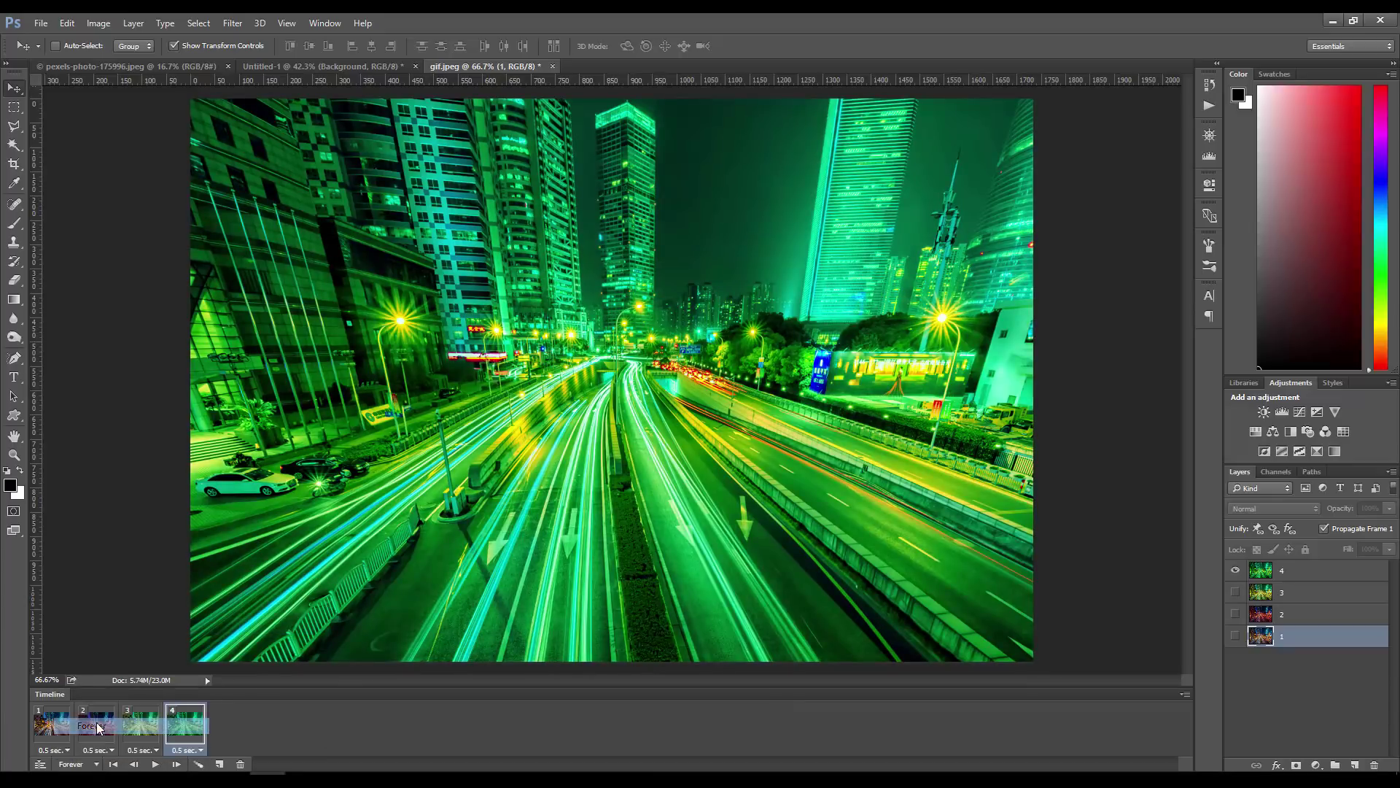
{"action": "left_click", "coordinate": [154, 764]}
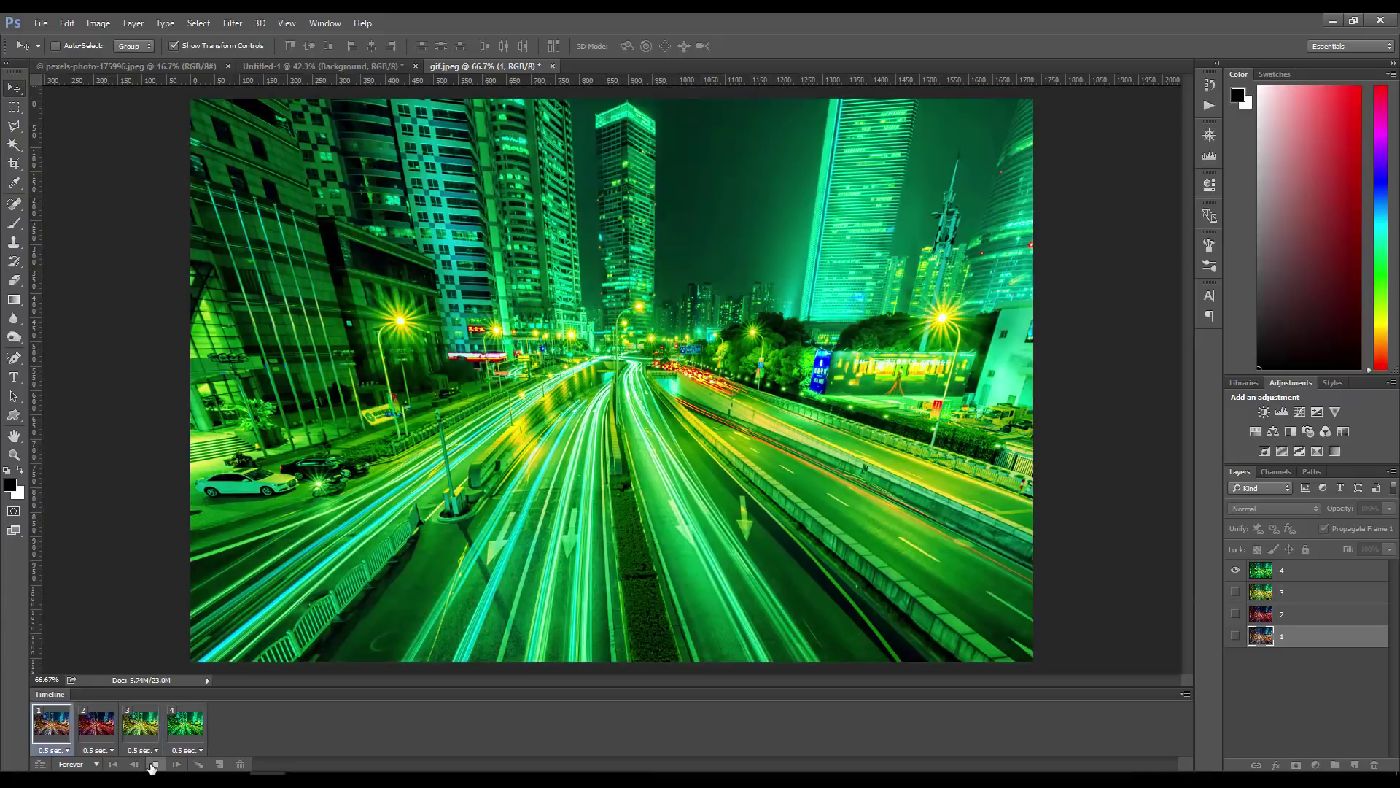
{"action": "left_click", "coordinate": [153, 764]}
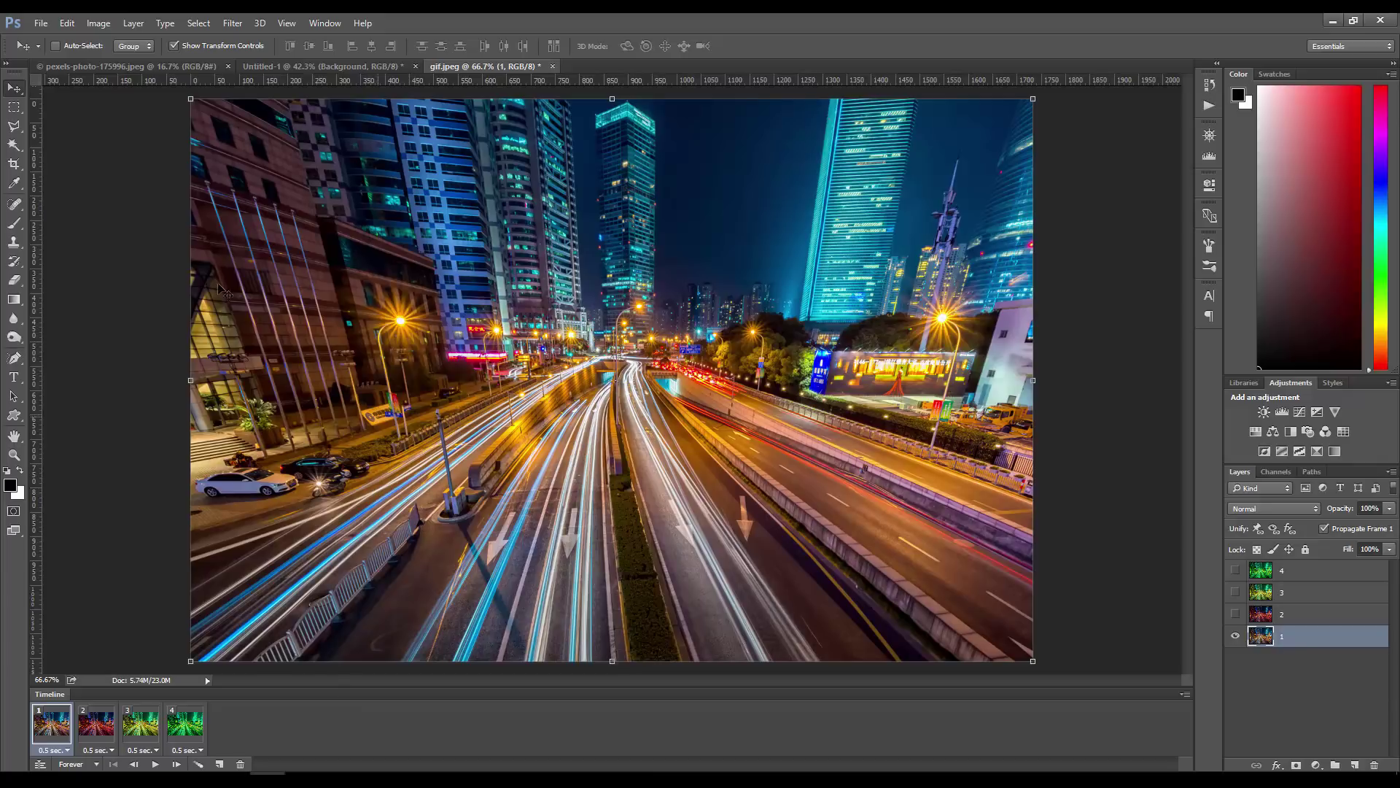
- Open File > Export > Save for Web (Legacy), pan the preview, and change the format from JPEG to GIF
{"action": "left_click", "coordinate": [38, 23]}
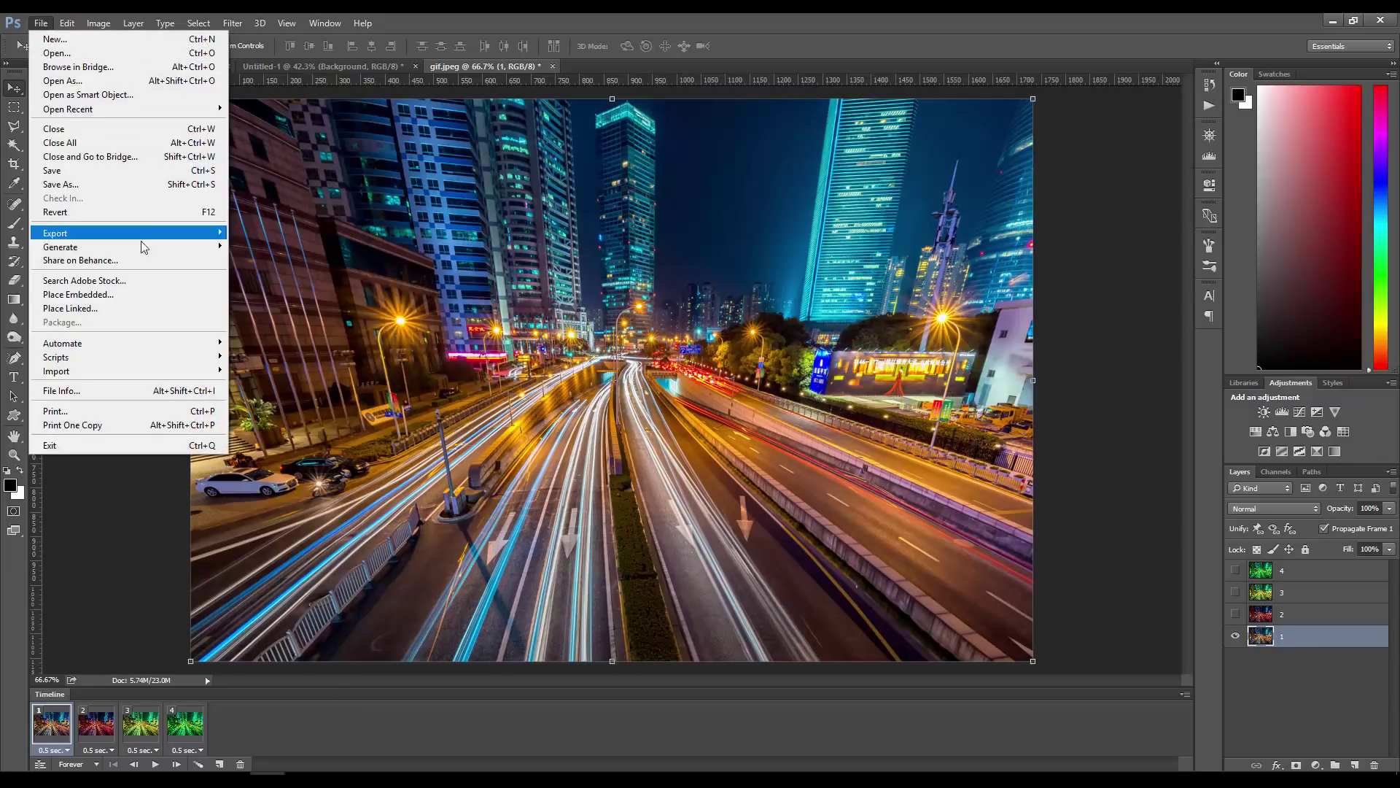
{"action": "mouse_move", "coordinate": [143, 237]}
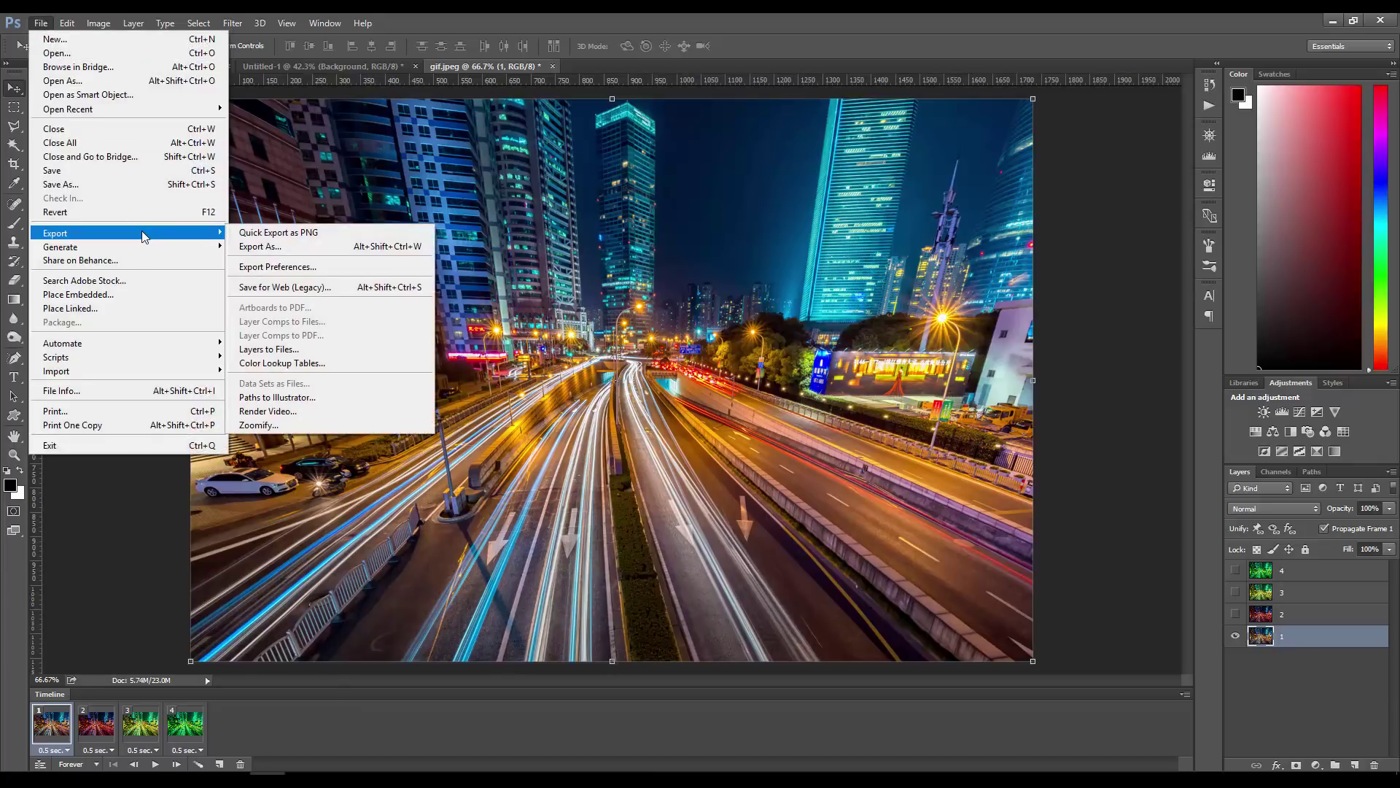
{"action": "left_click", "coordinate": [326, 288]}
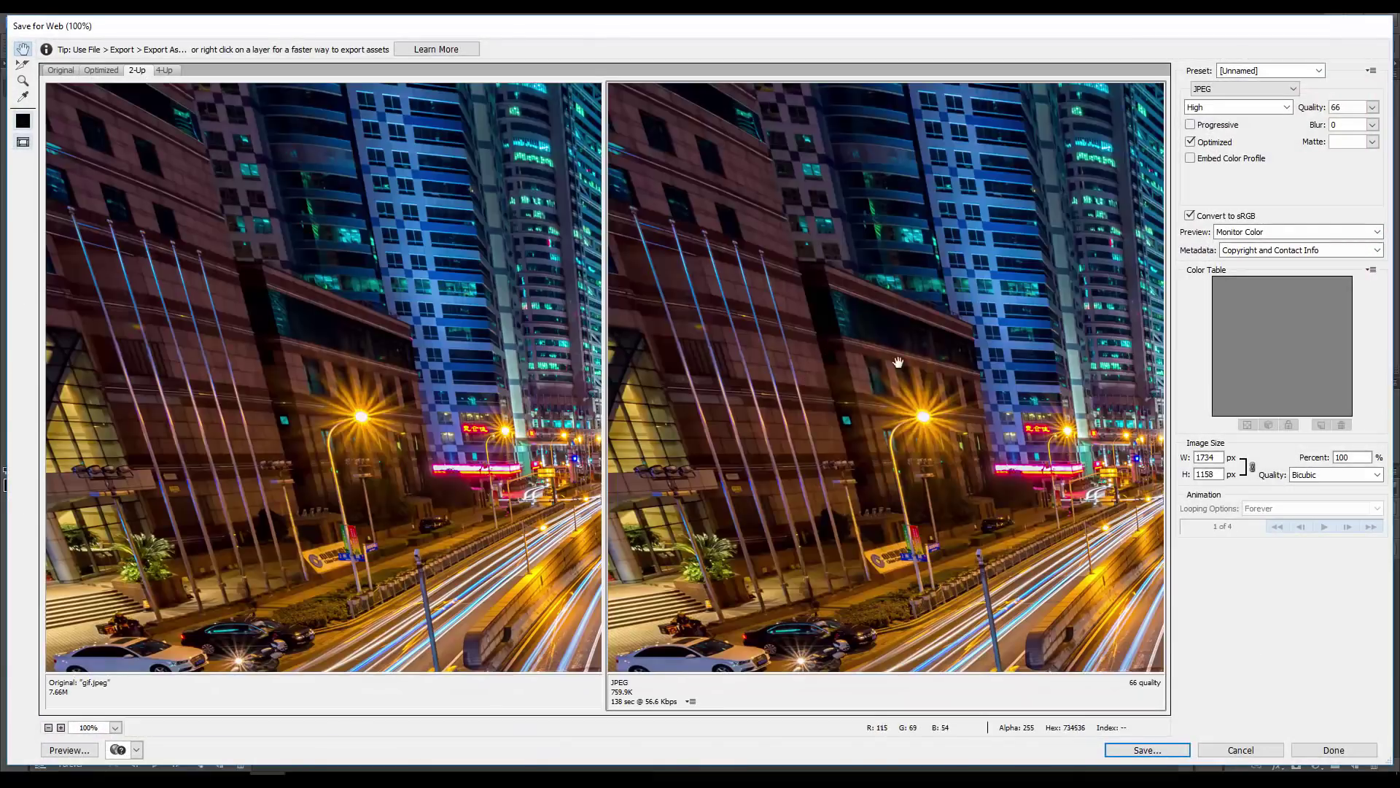
{"action": "left_click_drag", "start_coordinate": [809, 376], "coordinate": [786, 332]}
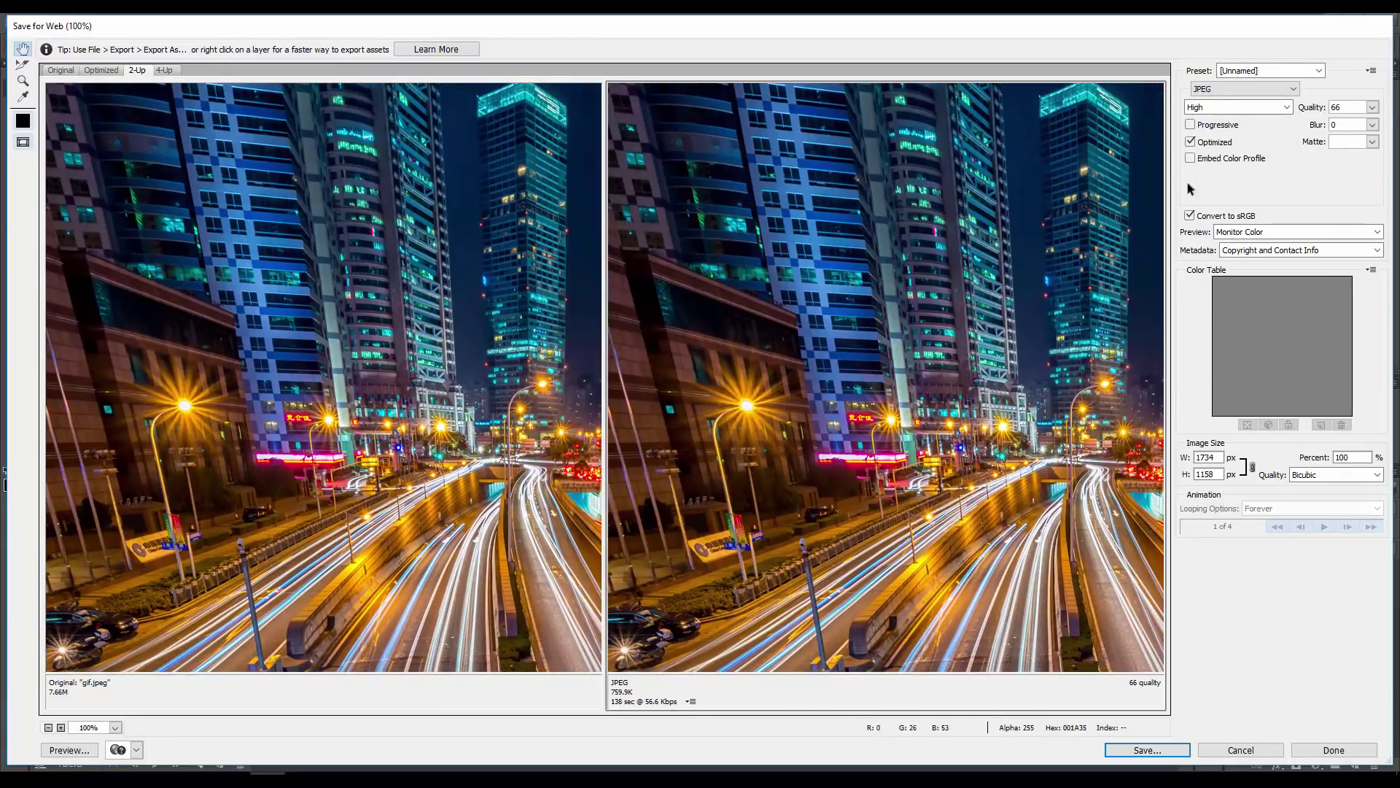
{"action": "left_click", "coordinate": [1221, 91]}
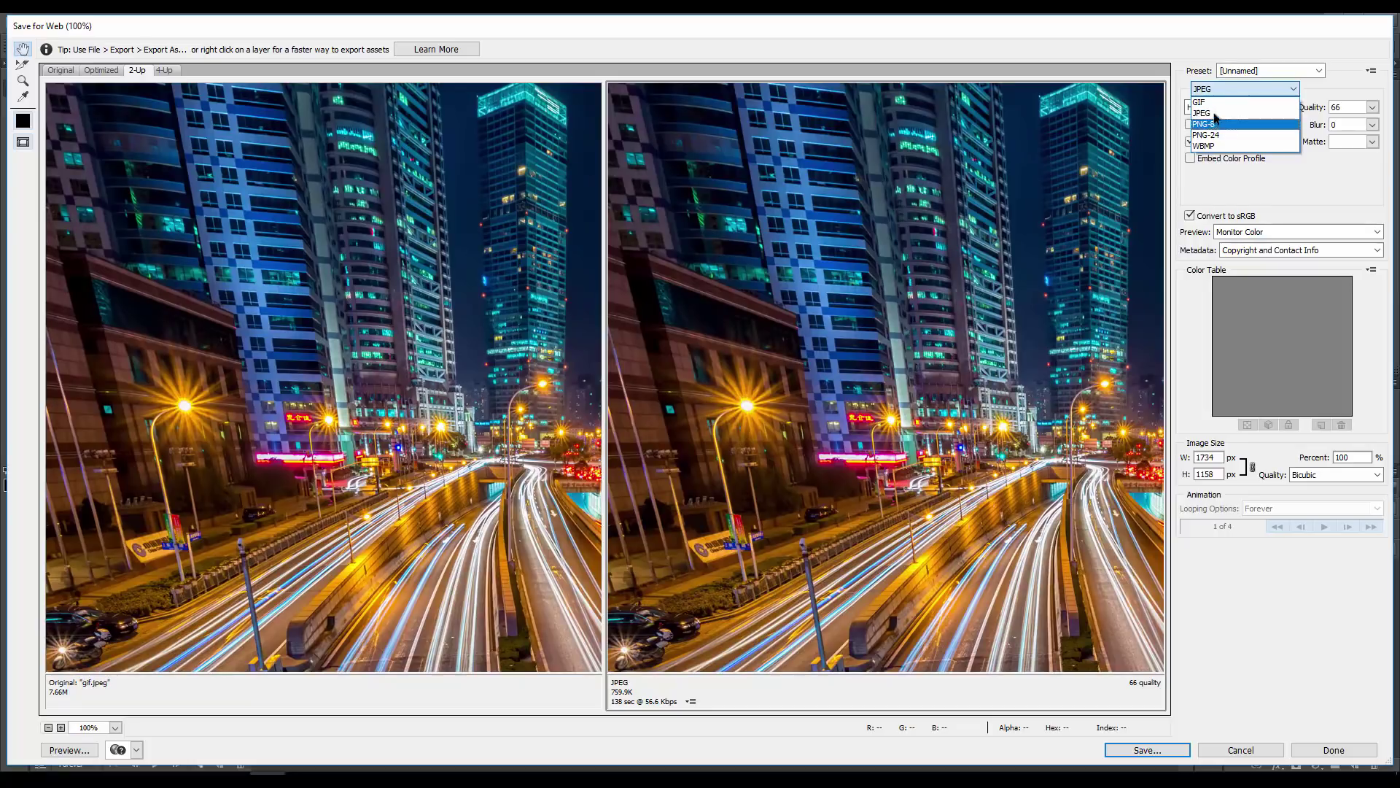
{"action": "left_click", "coordinate": [1211, 104]}
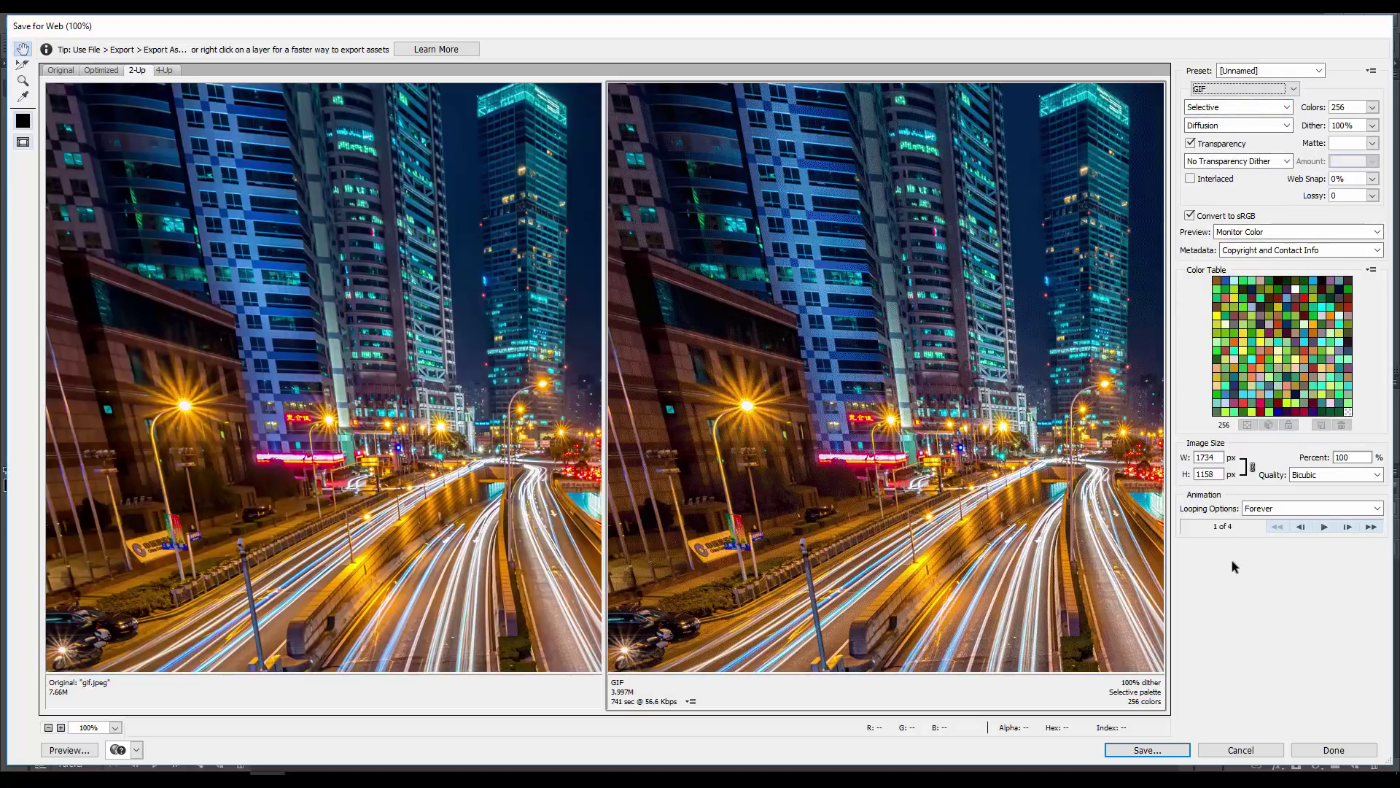
- Play and stop the GIF preview, set Looping Options to Forever, and open the browser preview list
{"action": "left_click", "coordinate": [1325, 526]}
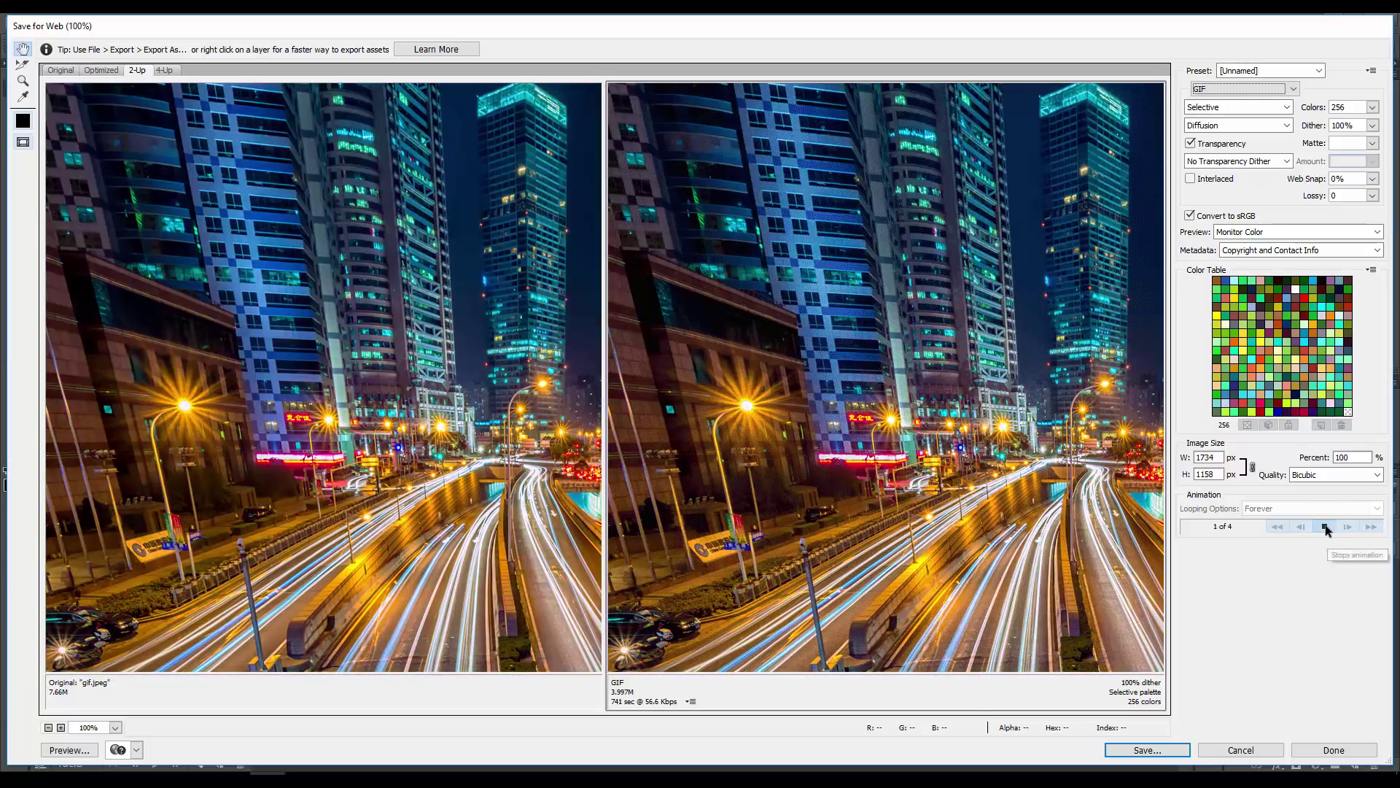
{"action": "left_click", "coordinate": [1326, 528]}
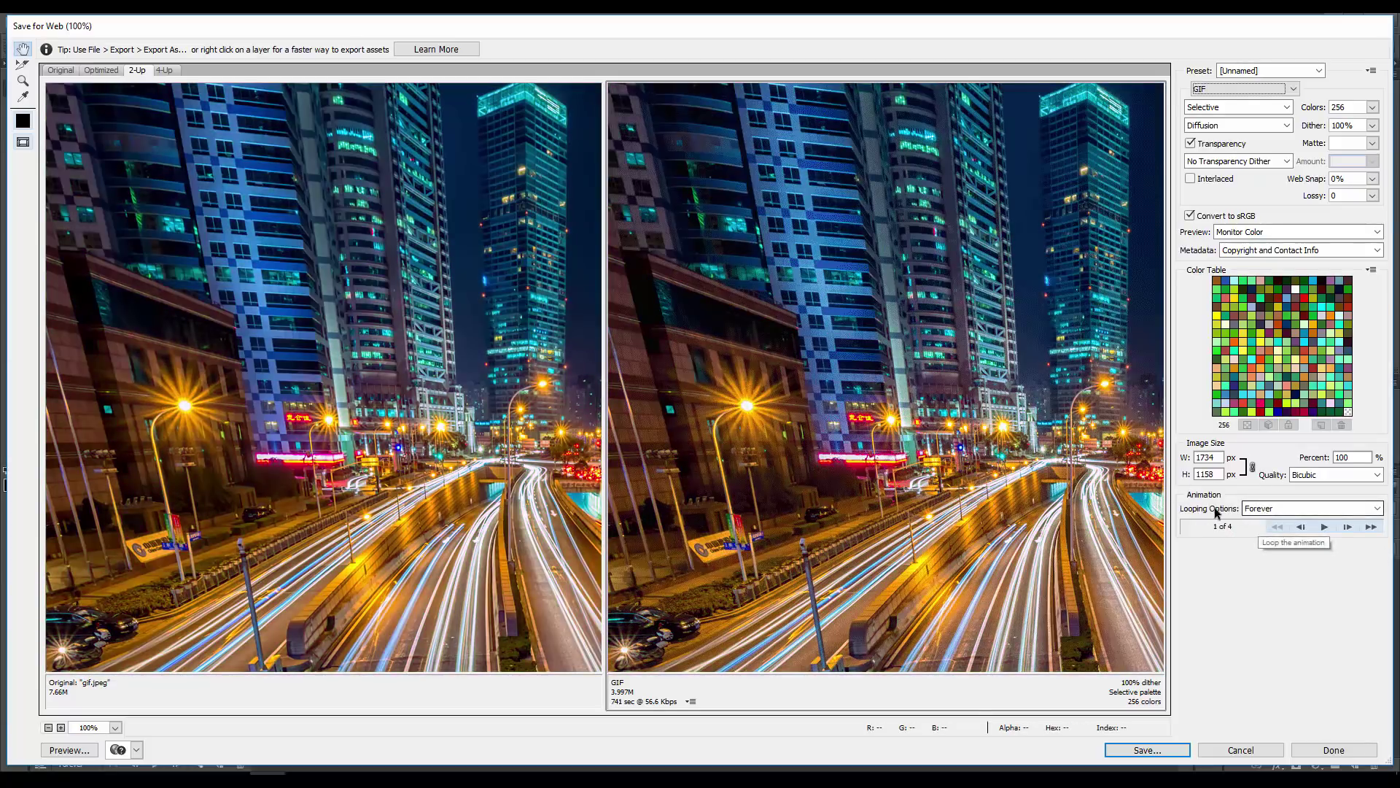
{"action": "left_click", "coordinate": [1305, 508]}
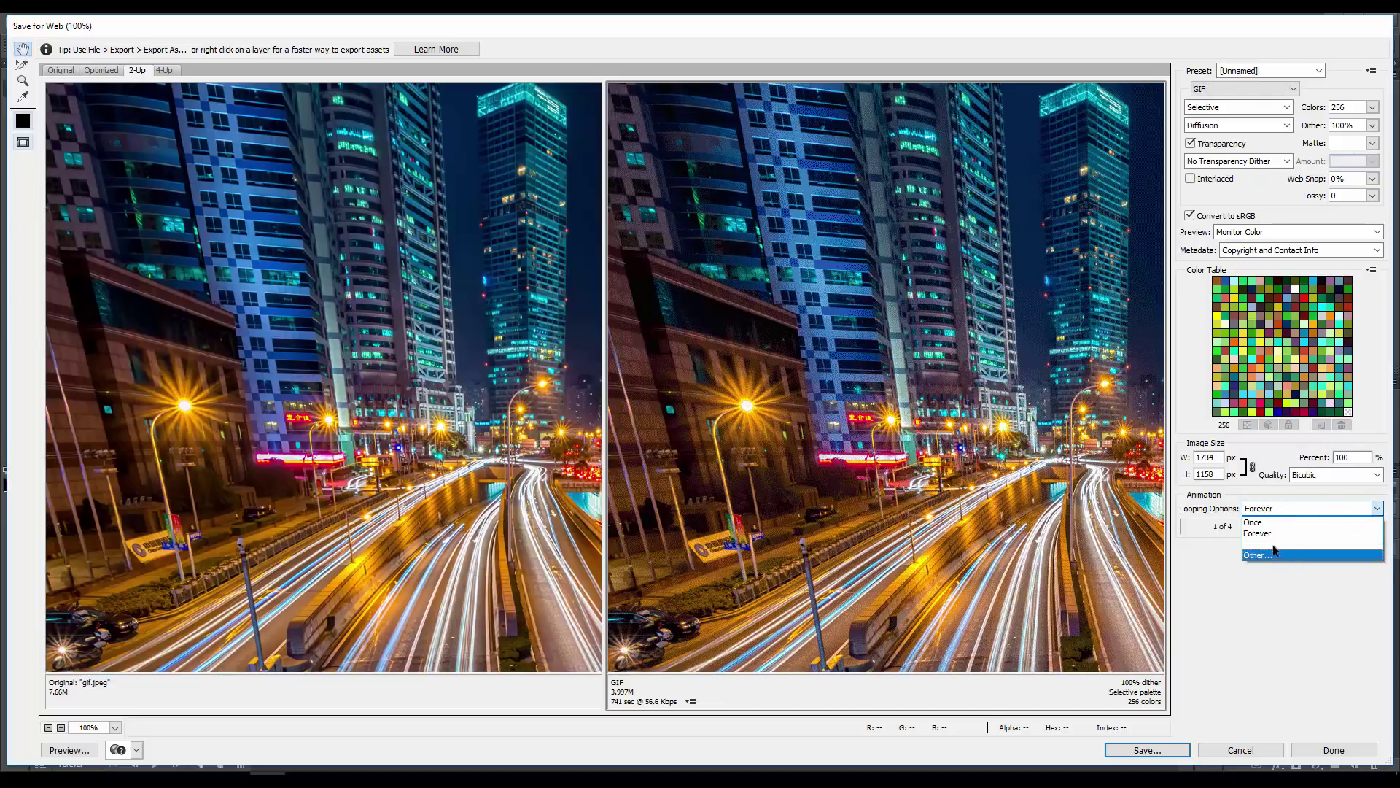
{"action": "left_click", "coordinate": [1273, 533]}
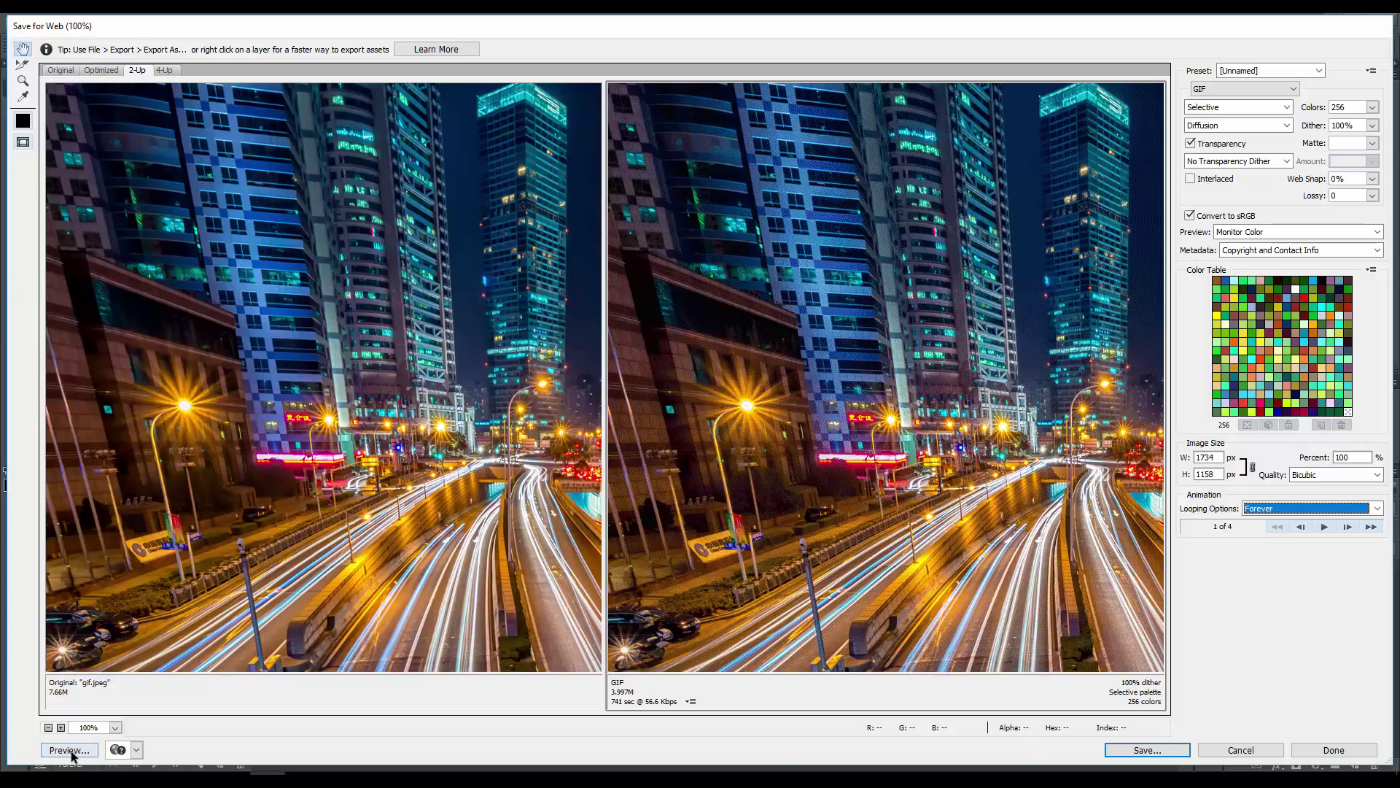
{"action": "left_click", "coordinate": [137, 750]}
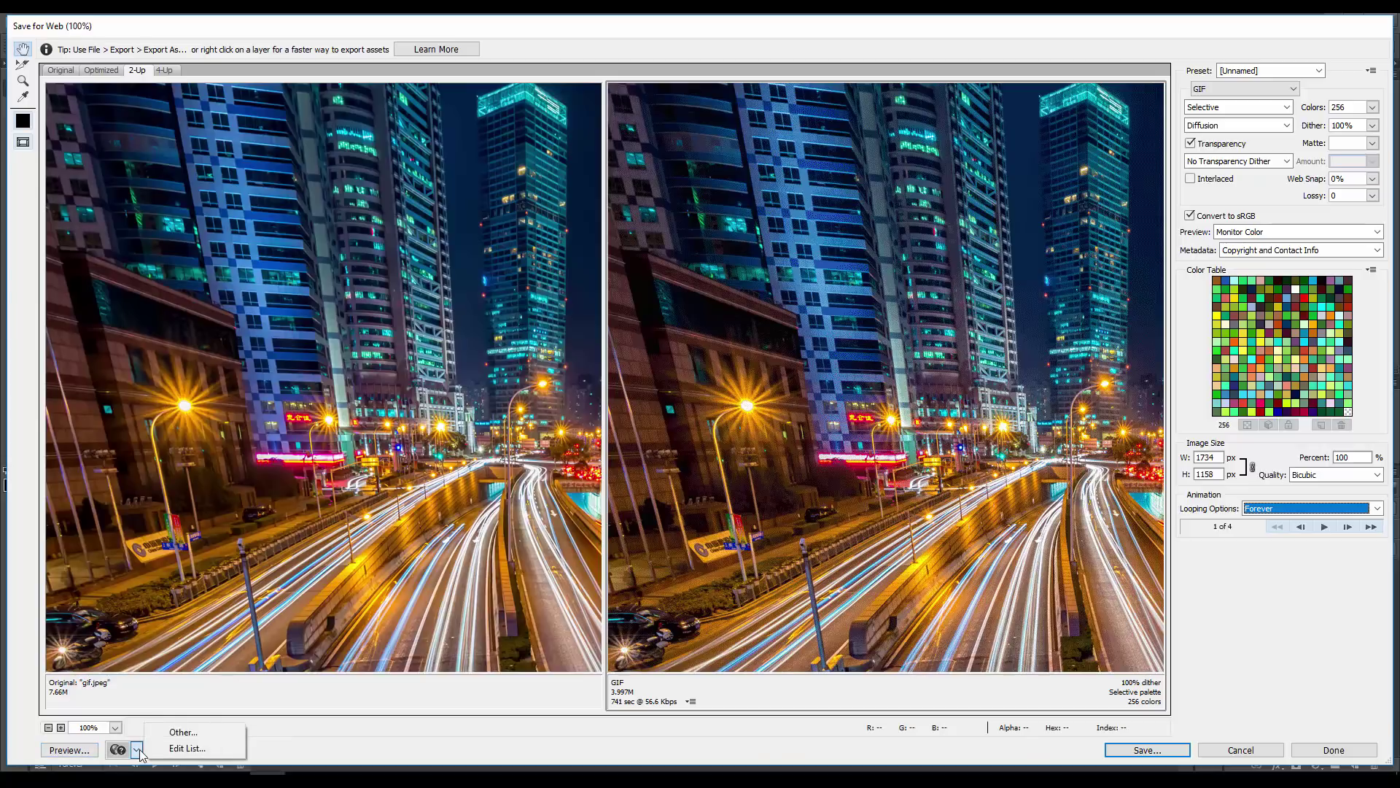
{"action": "left_click", "coordinate": [138, 750]}
{"action": "left_click", "coordinate": [67, 750]}
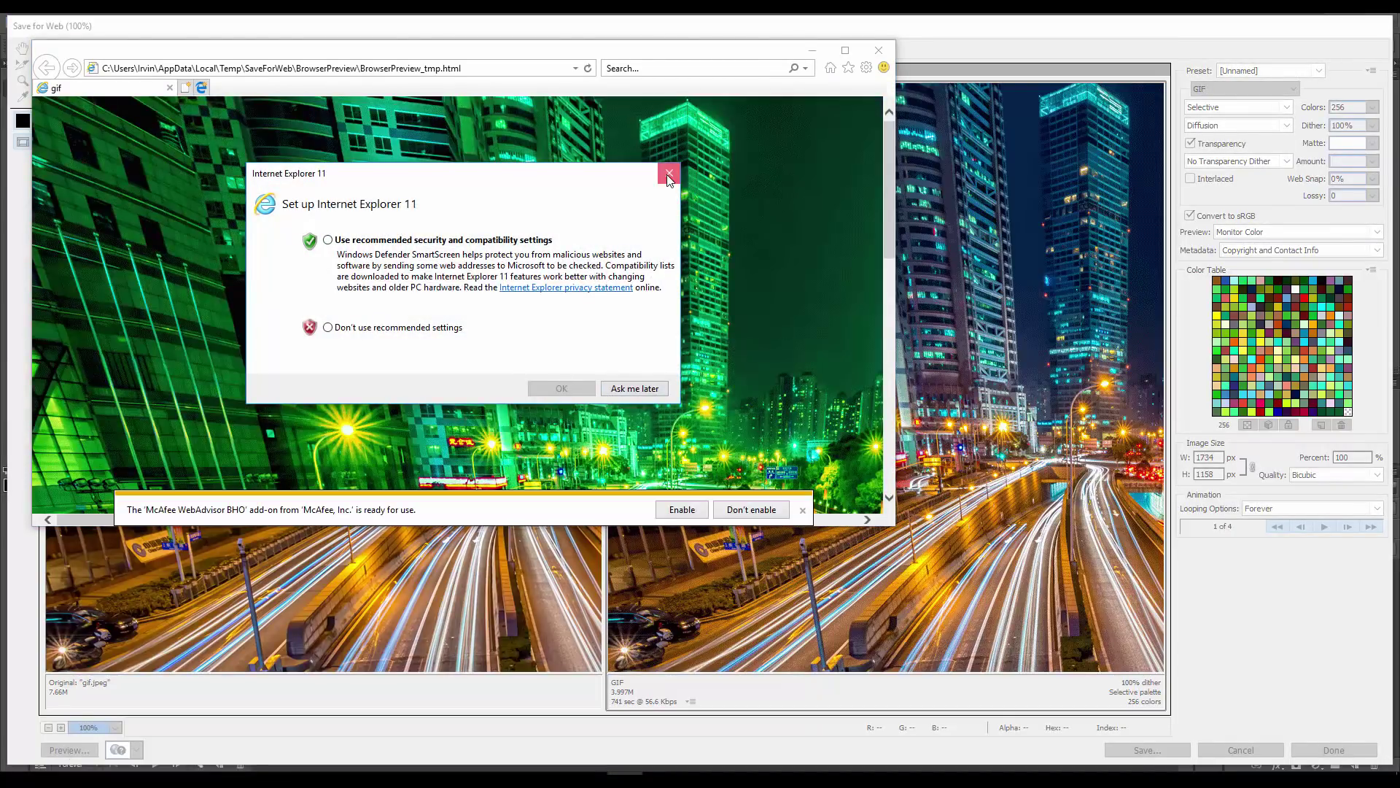
{"action": "left_click", "coordinate": [668, 175]}
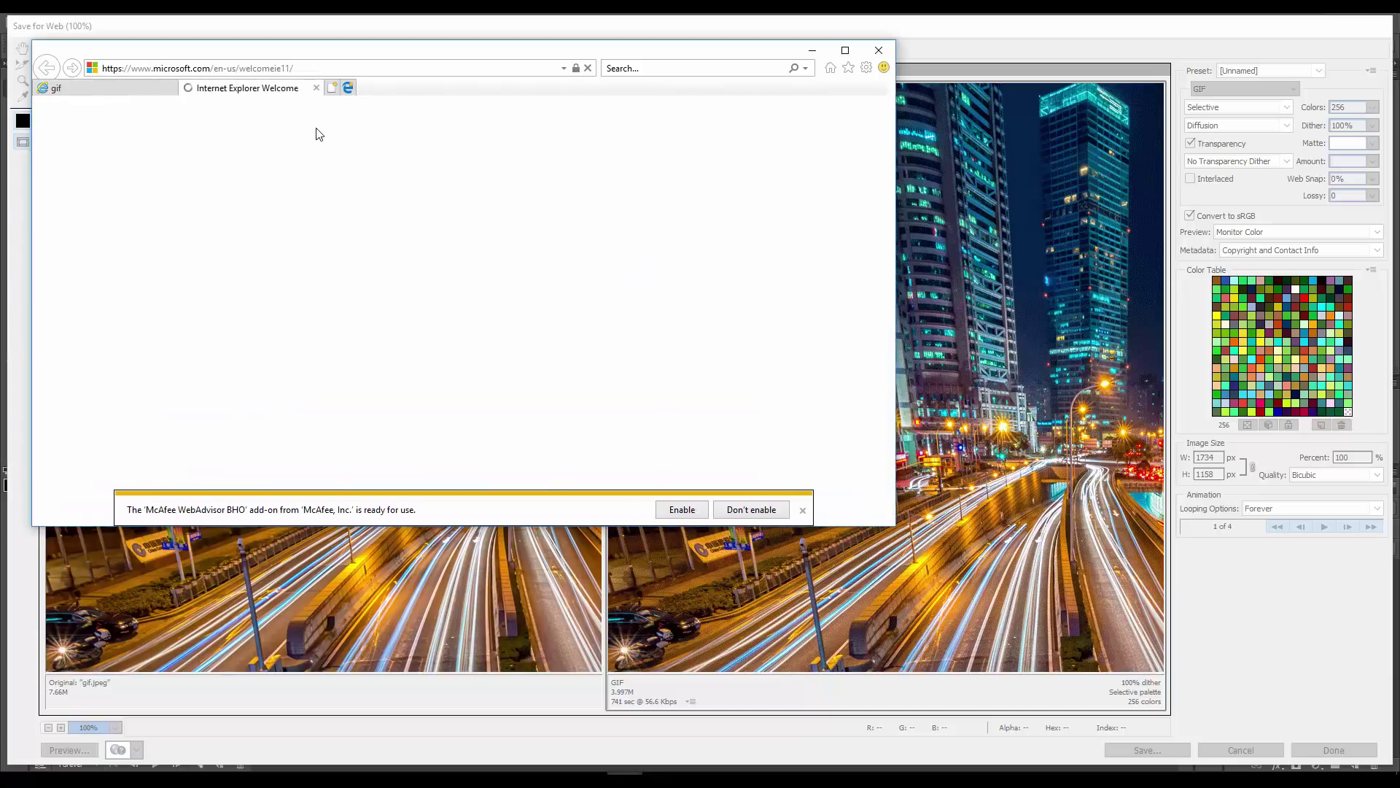
{"action": "left_click", "coordinate": [316, 87]}
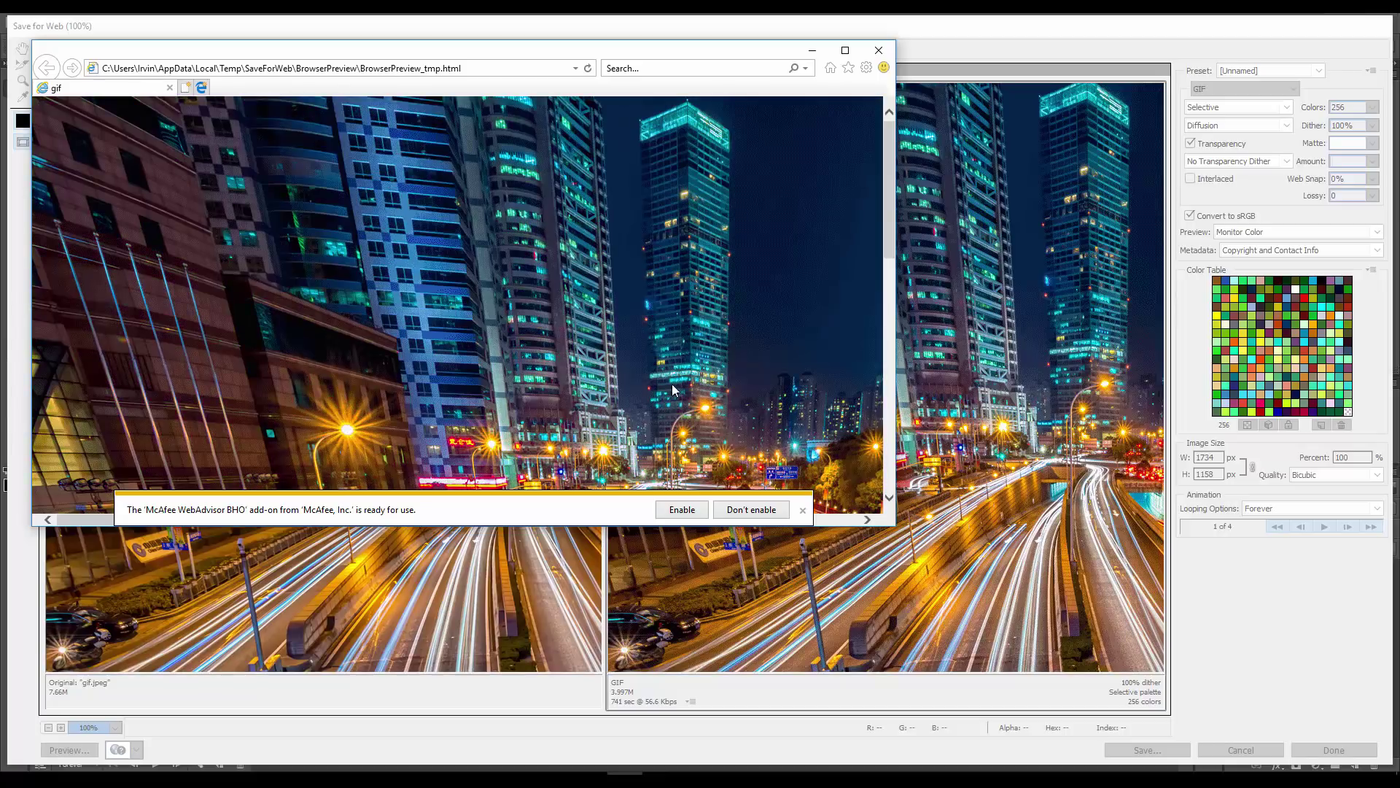
{"action": "left_click", "coordinate": [878, 50]}
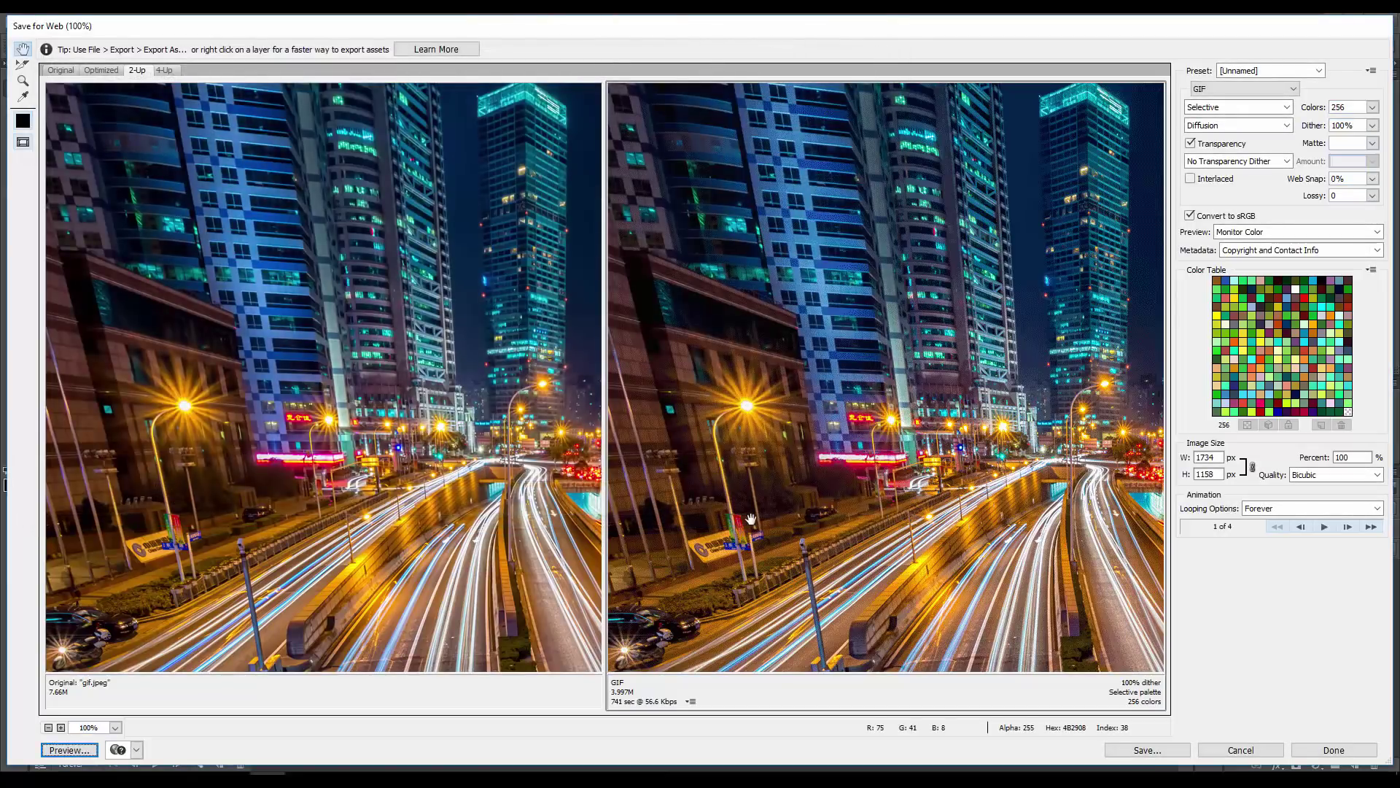
{"action": "left_click", "coordinate": [1148, 749]}
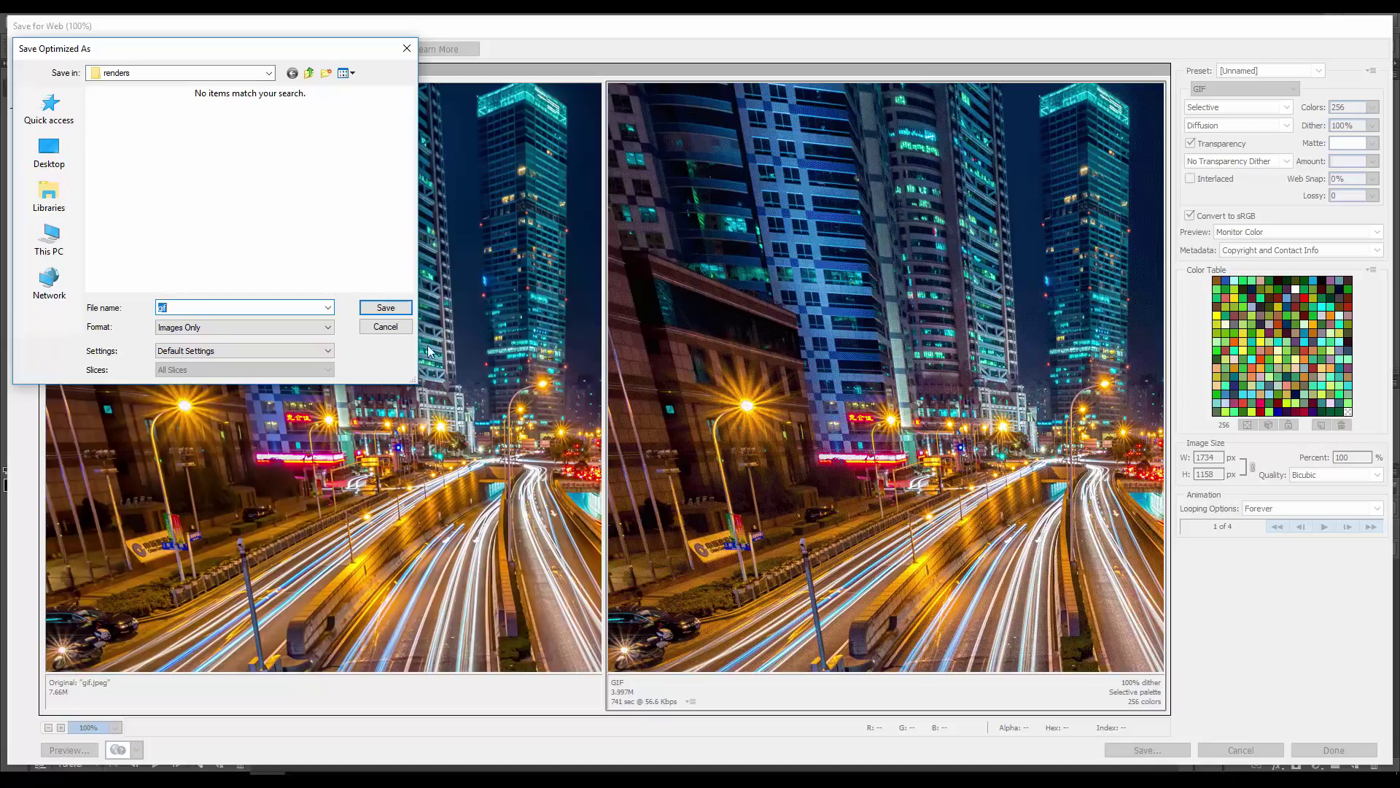
{"action": "left_click", "coordinate": [387, 326]}
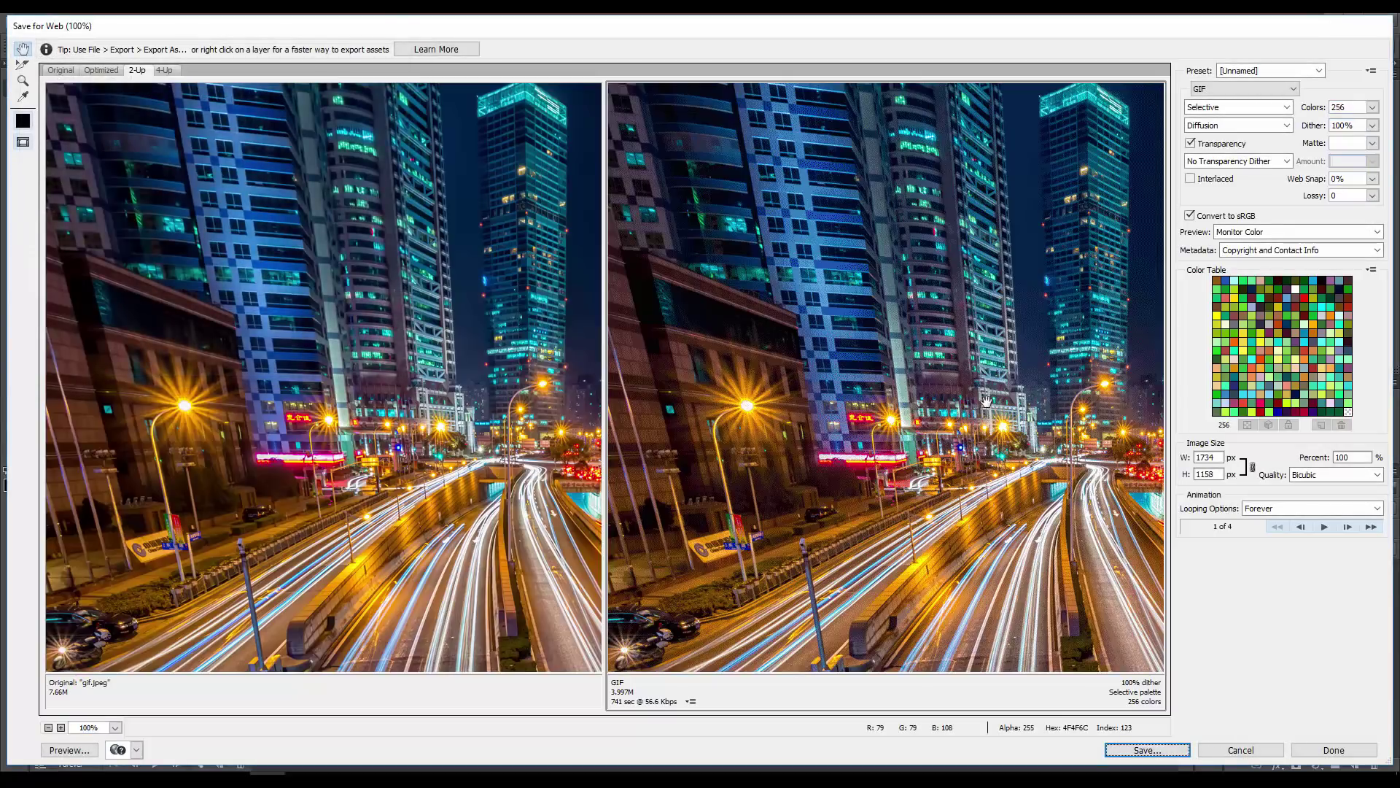